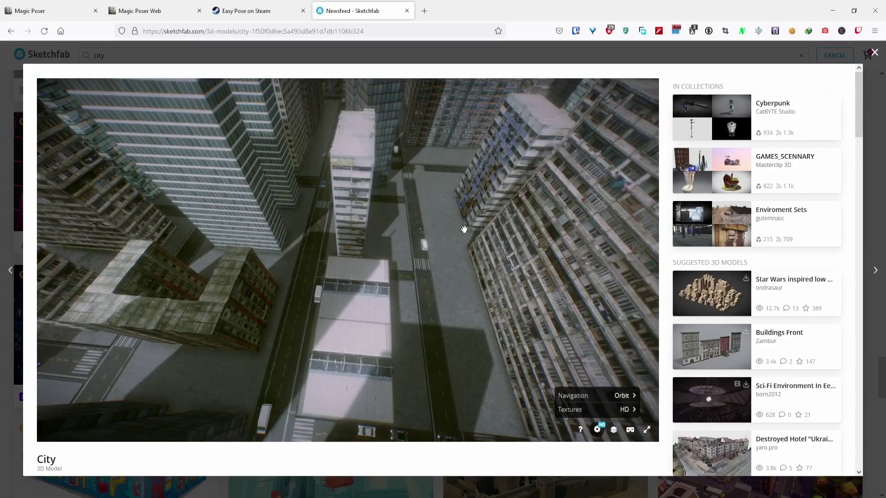
Step: Inspect the City 3D model on Sketchfab from overhead and street-facing angles
drag(464, 229, 352, 236)
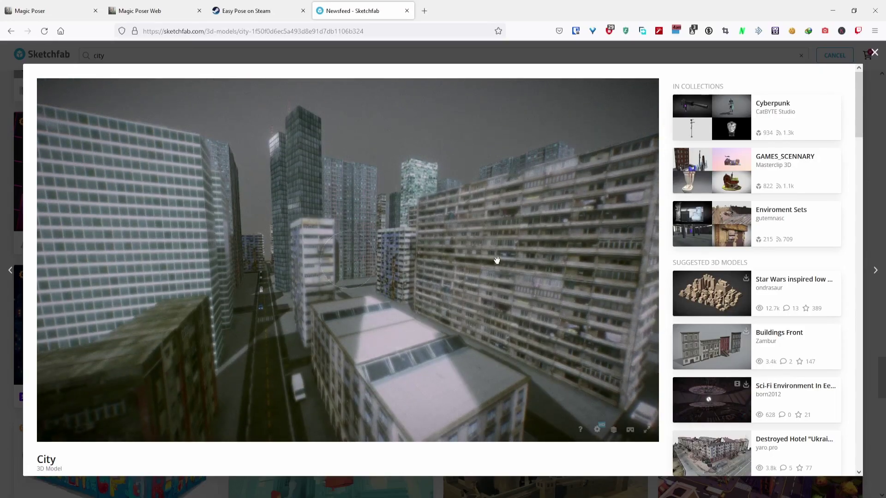
drag(496, 260, 479, 340)
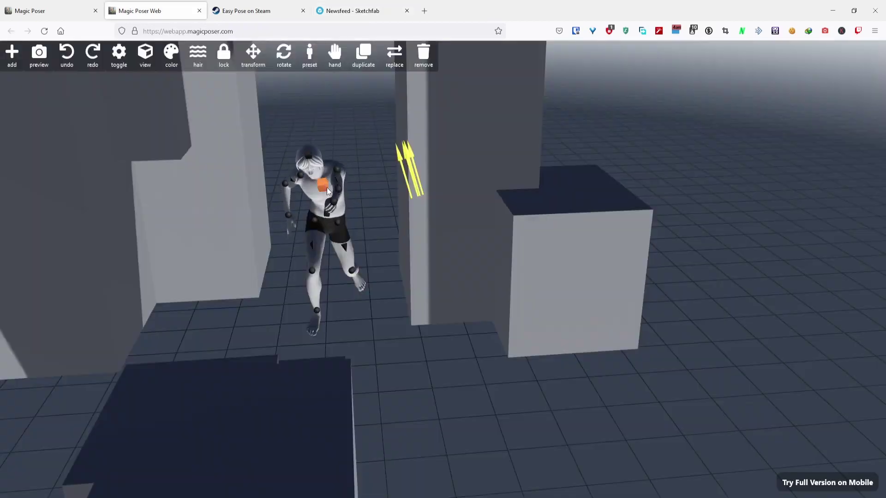
Step: Switch to Magic Poser Web and adjust the running figure's chest joint slightly upward
mouse_move(327, 187)
mouse_down()
mouse_move(334, 208)
mouse_move(312, 164)
mouse_move(326, 182)
mouse_move(338, 178)
mouse_move(330, 180)
mouse_up()
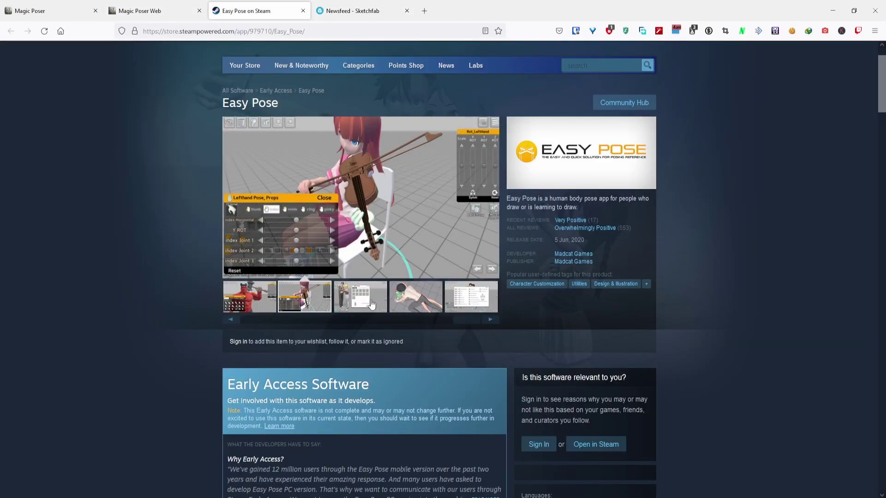
Step: Switch to the Easy Pose page on Steam and view its product screenshots
click(415, 298)
click(480, 300)
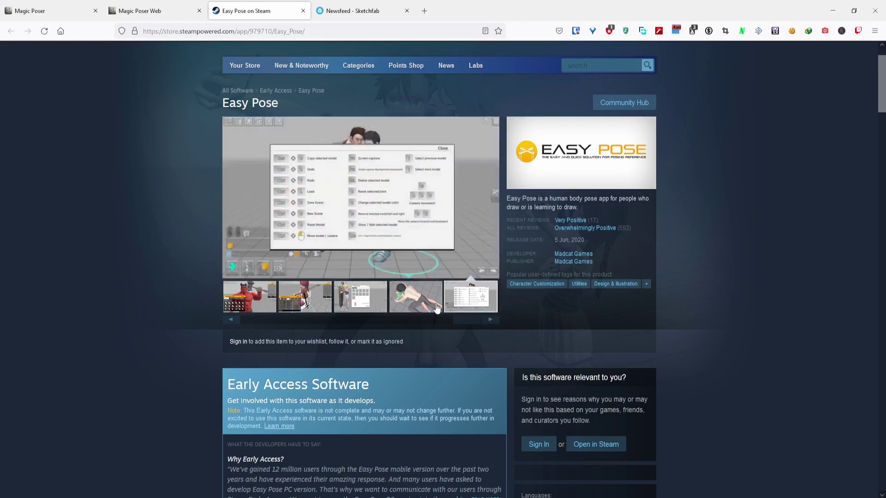
click(436, 307)
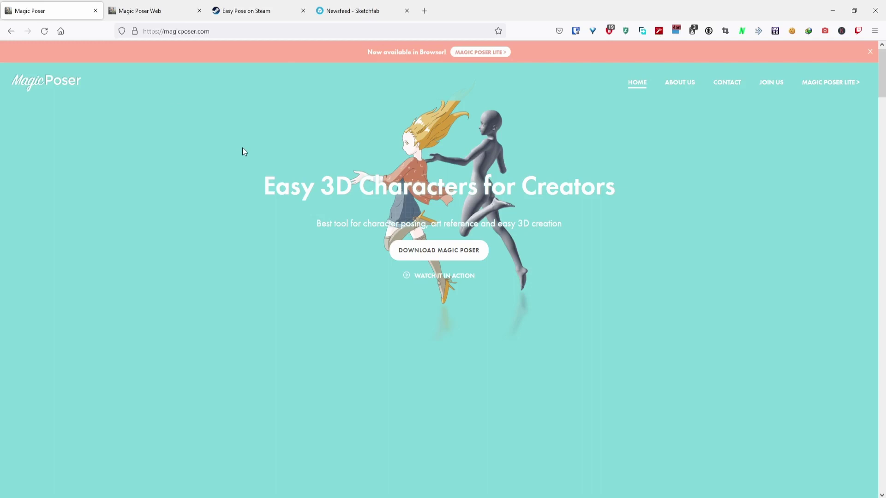
Step: Switch to the Magic Poser homepage and review its feature sections, from multi-figure posing to cloud poses
scroll(591, 286, down, 5)
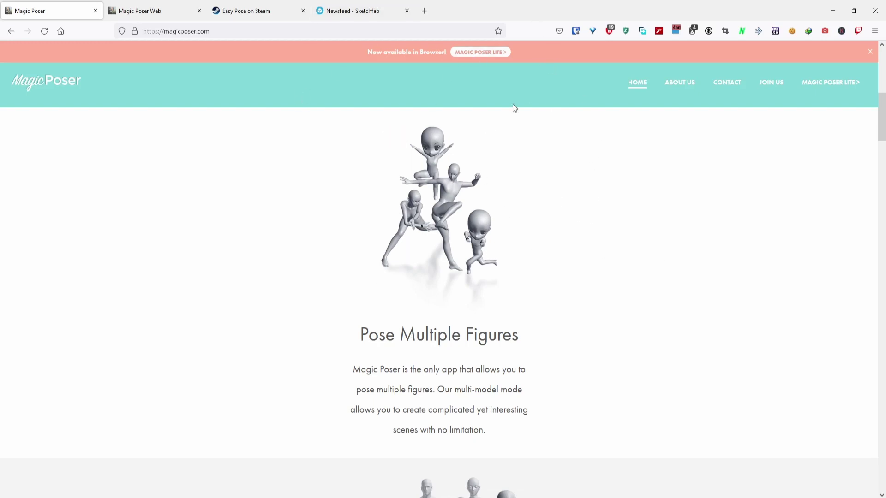
scroll(692, 207, up, 5)
scroll(670, 277, down, 6)
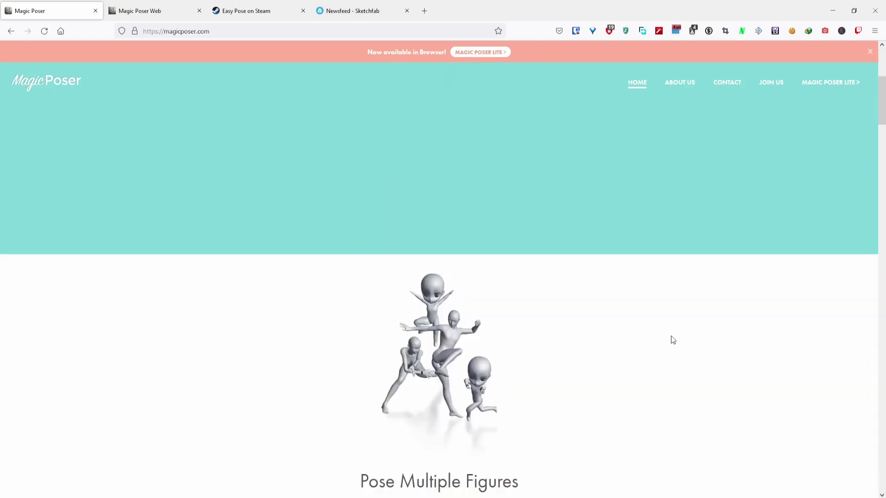
scroll(593, 285, down, 15)
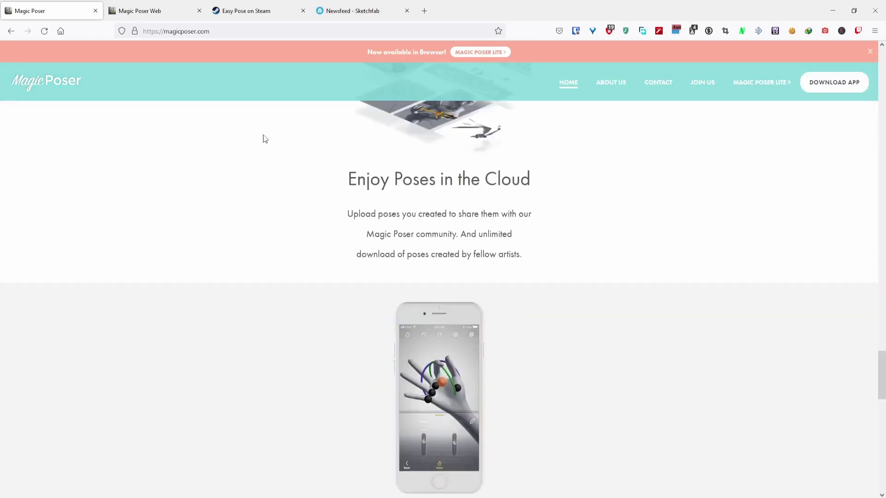
Step: Switch to Magic Poser Web and repose the running figure's torso using its chest joint
click(179, 8)
drag(556, 388, 504, 420)
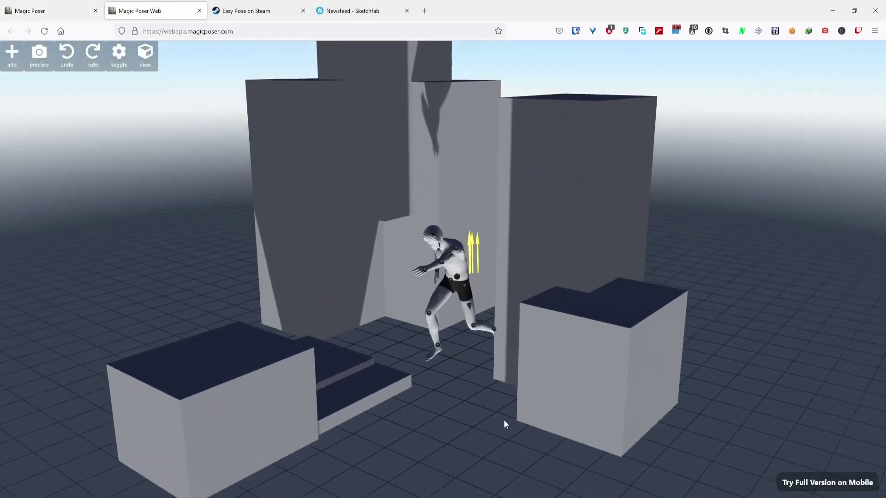
drag(705, 281, 463, 273)
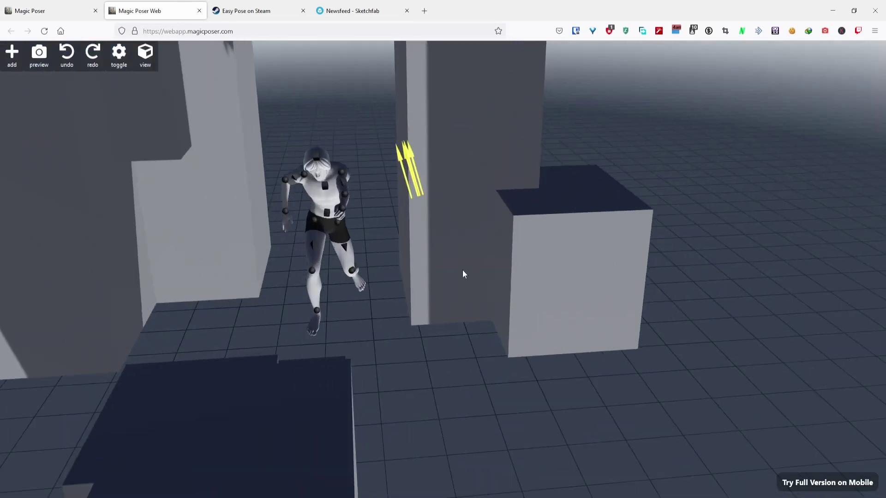
click(320, 178)
drag(327, 187, 557, 412)
click(558, 412)
click(455, 359)
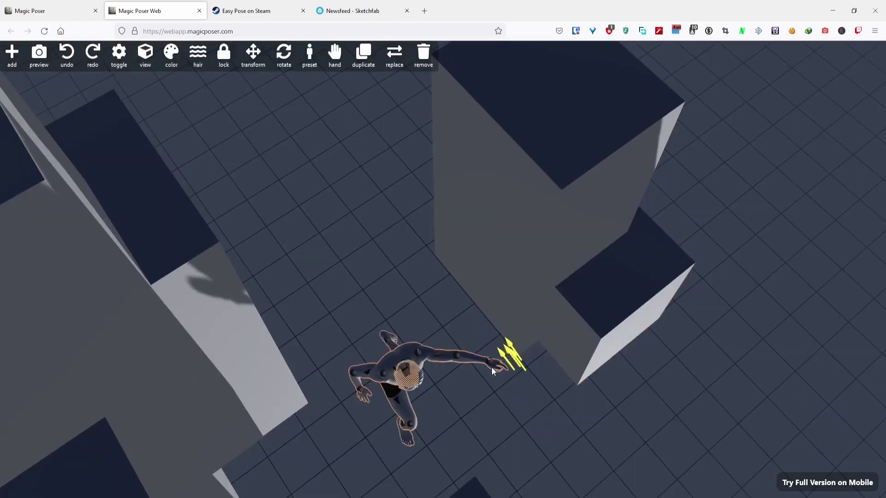
Step: Bend the running figure's left arm so that its hand rests at the hip
drag(489, 363, 367, 151)
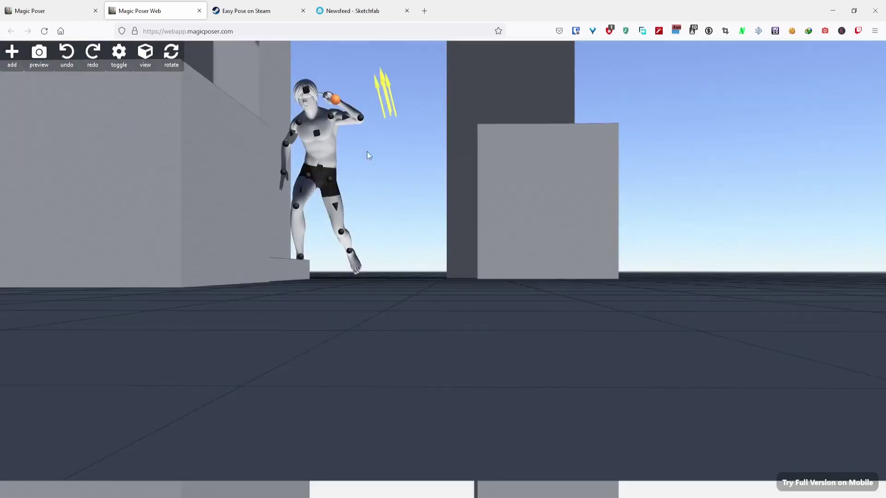
drag(333, 104, 338, 178)
drag(375, 169, 375, 258)
drag(330, 290, 328, 295)
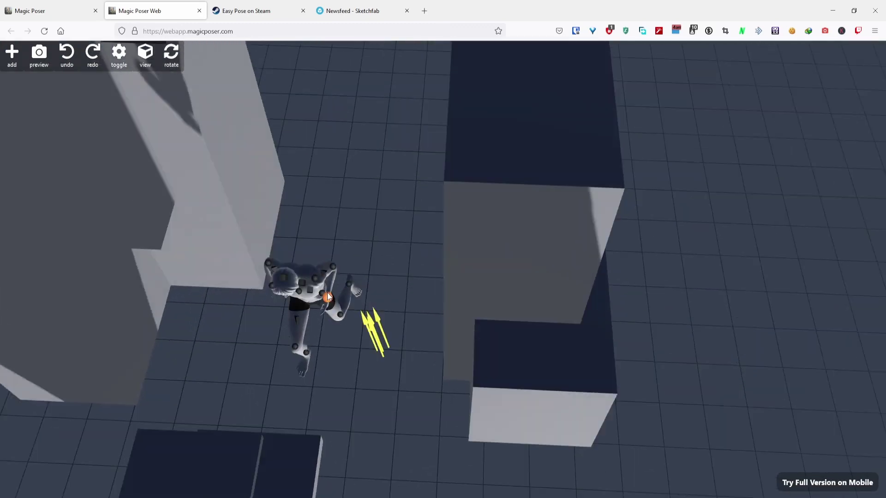
drag(333, 352, 344, 206)
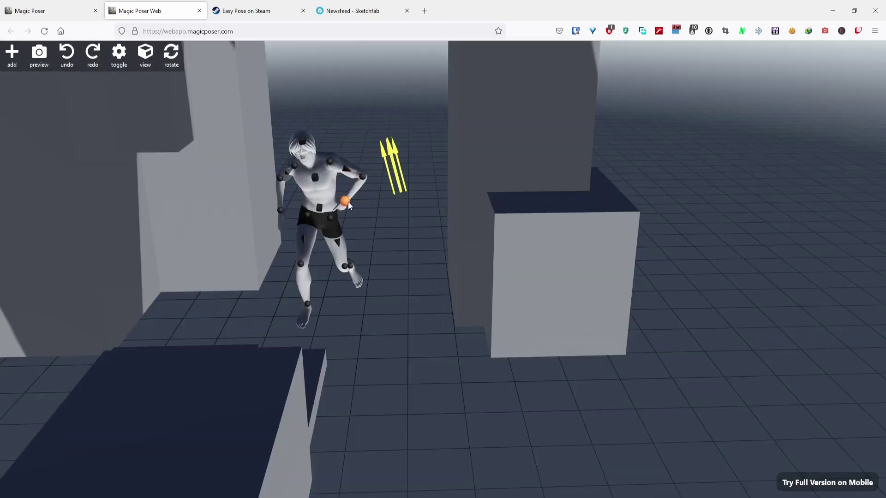
drag(387, 237, 353, 184)
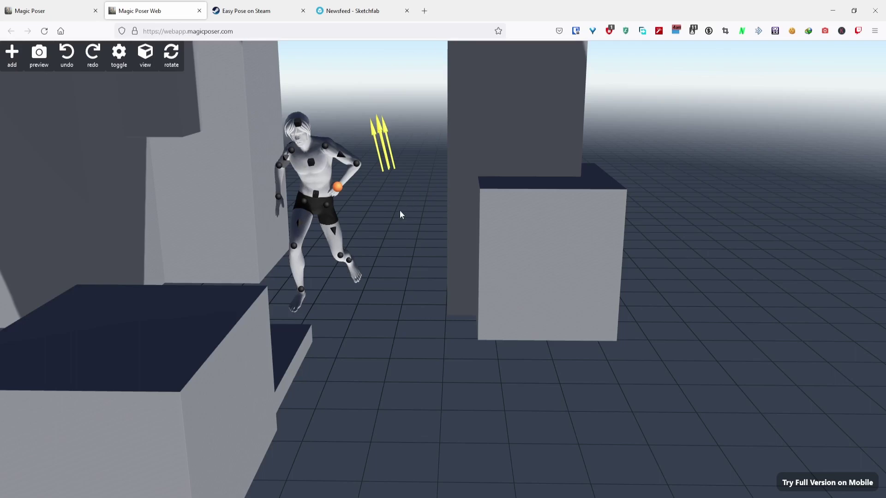
drag(400, 210, 357, 220)
drag(318, 306, 447, 202)
drag(566, 310, 527, 307)
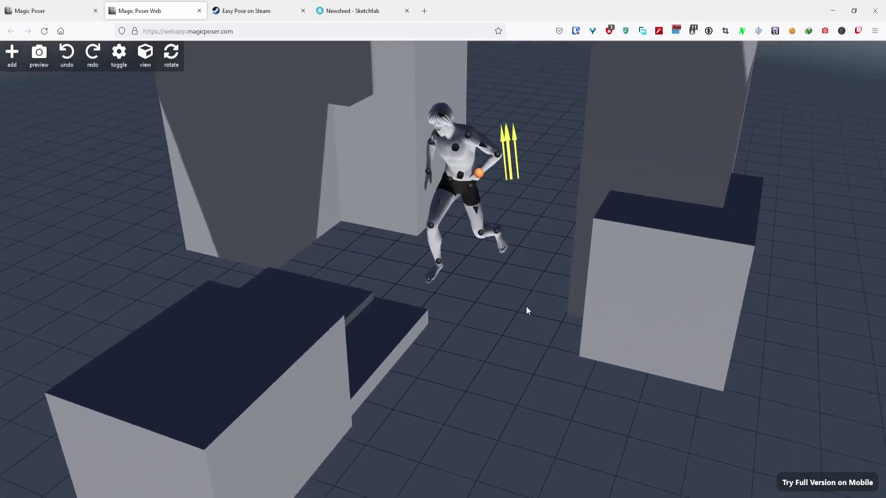
Step: Browse the character models and geometry shapes that can be added to the scene
click(12, 53)
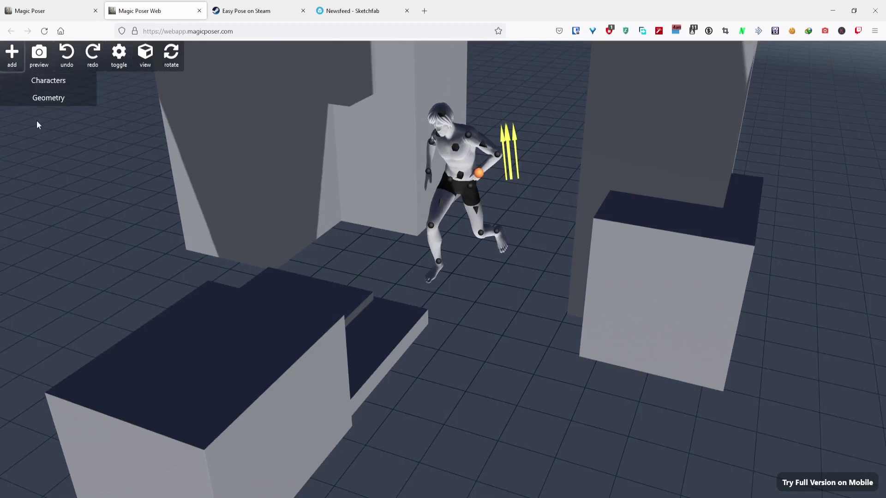
click(55, 81)
scroll(70, 238, down, 4)
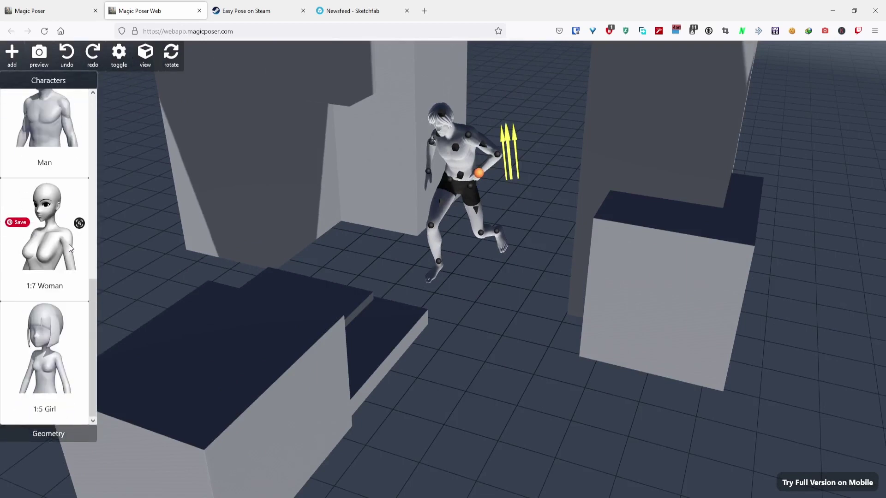
scroll(24, 148, up, 4)
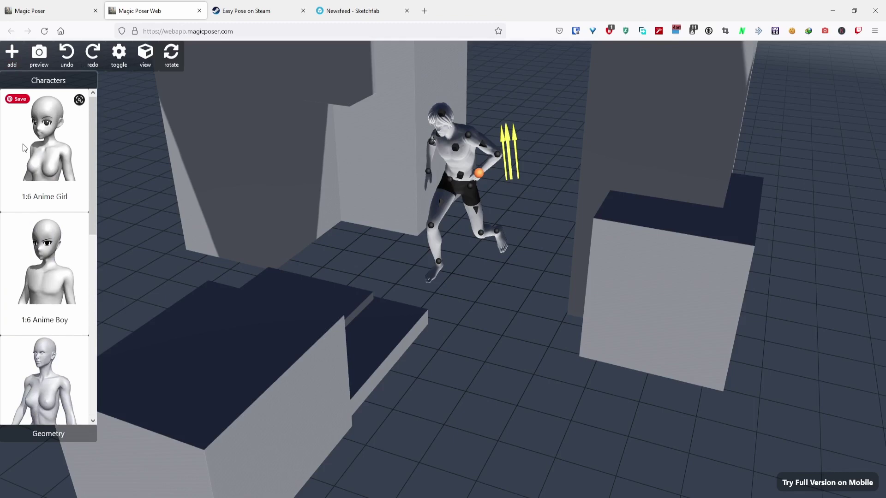
click(22, 82)
click(28, 98)
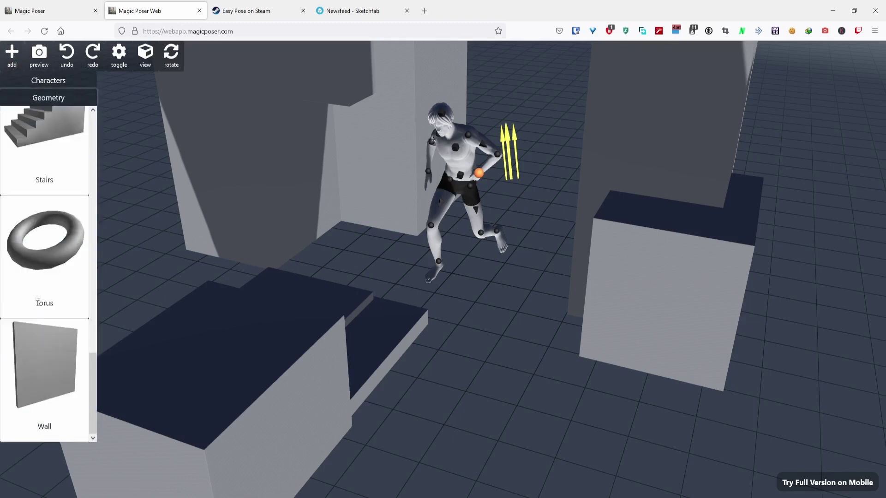
scroll(38, 302, up, 5)
scroll(56, 386, down, 6)
scroll(54, 236, up, 6)
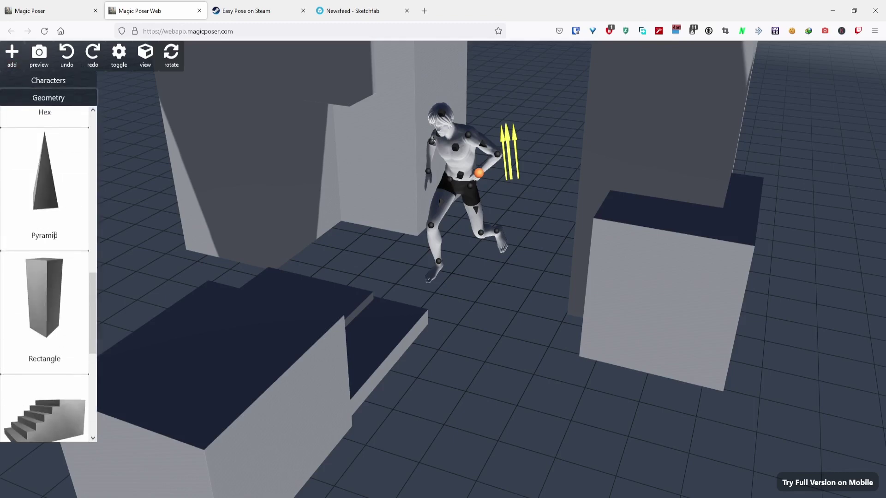
scroll(54, 236, up, 6)
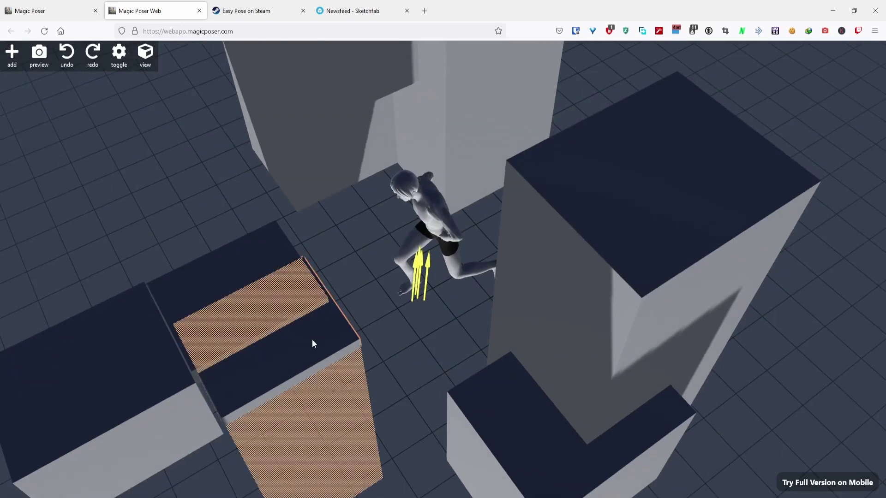
Step: Reposition the low block in front of the figure so that it projects past the neighbouring blocks
drag(312, 340, 217, 316)
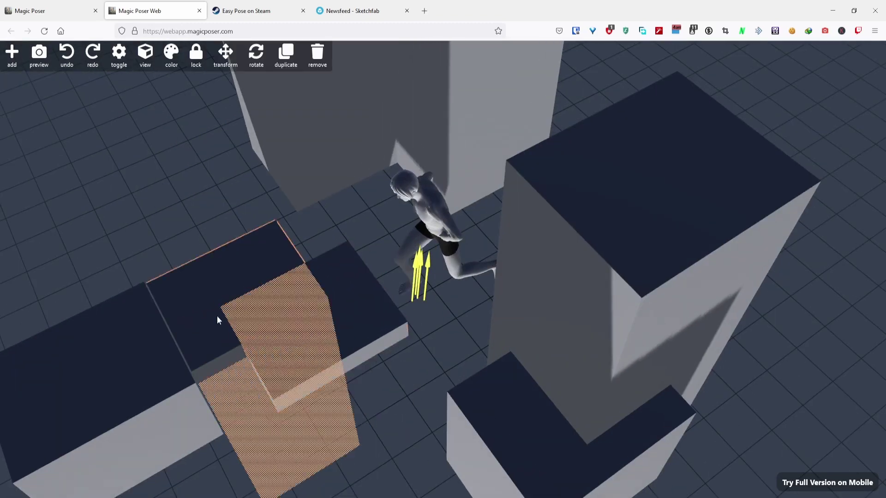
drag(305, 433, 353, 473)
drag(431, 402, 451, 334)
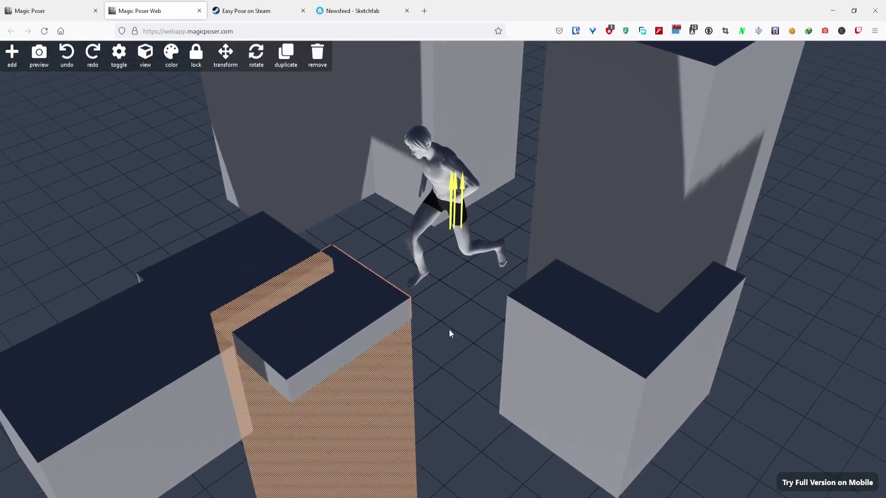
drag(358, 367, 287, 332)
drag(259, 270, 254, 302)
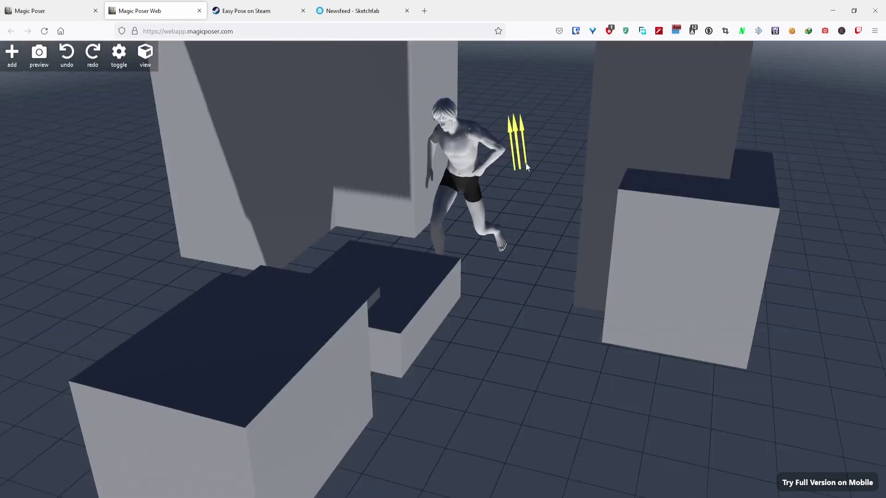
Step: Rotate the directional light to change the shading on the blocks and the figure
click(525, 163)
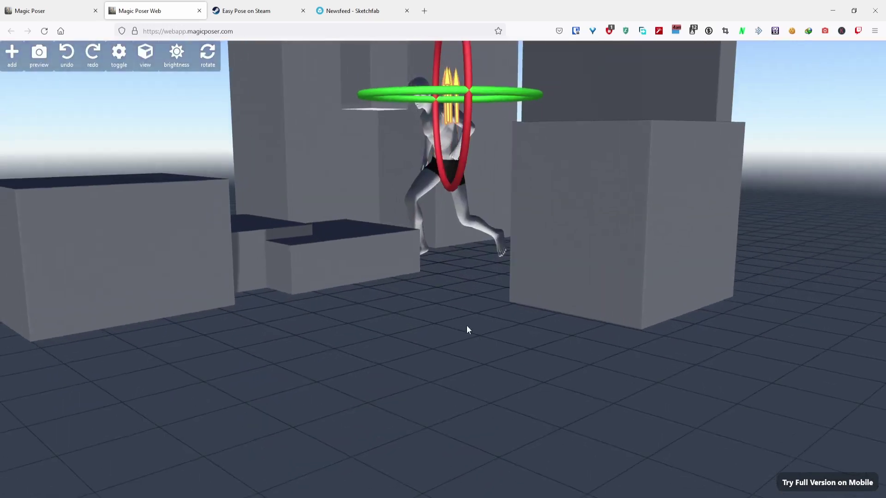
drag(467, 325, 469, 345)
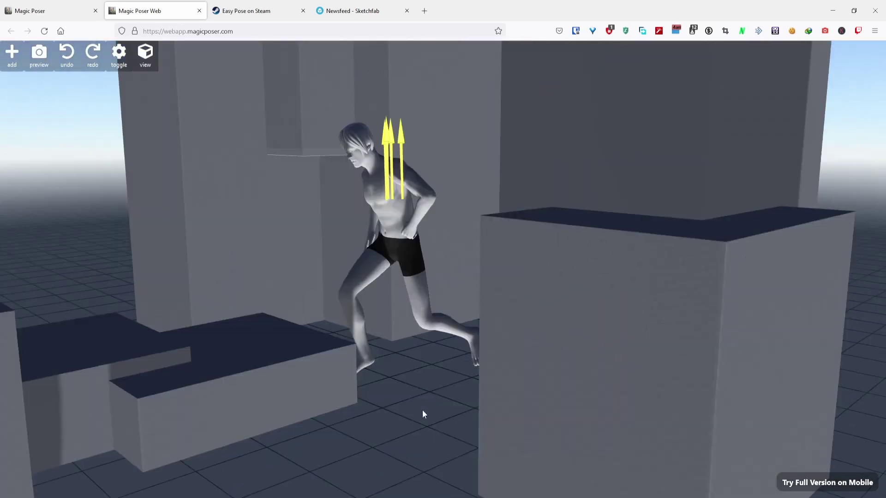
drag(423, 414, 392, 370)
Step: Check the scene's display toggle options and set the camera to the Perspective view
click(122, 68)
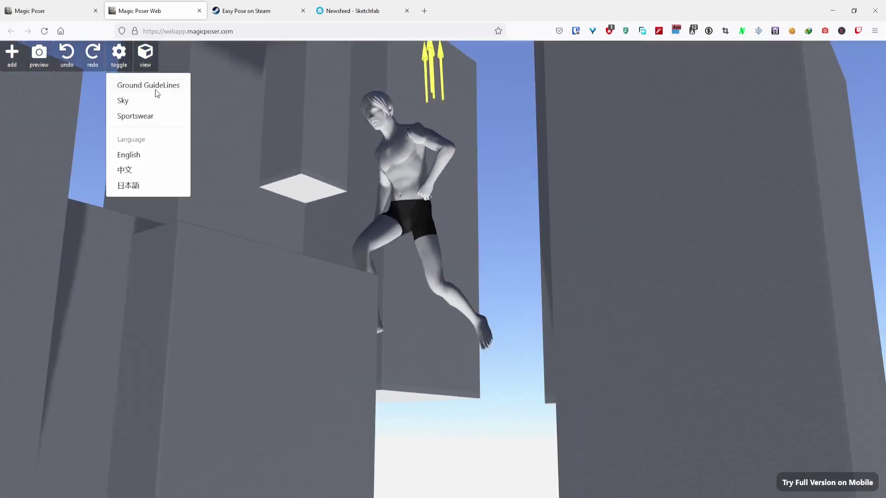
click(144, 55)
click(170, 100)
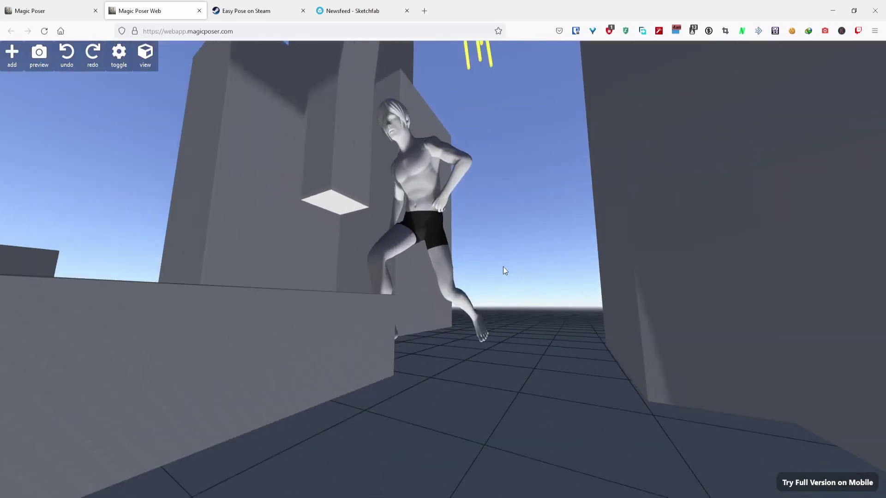
drag(503, 267, 505, 213)
click(144, 55)
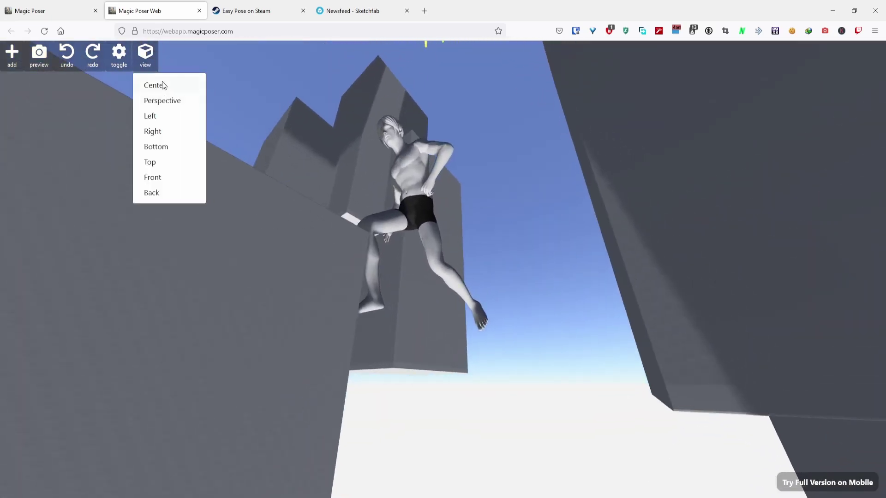
click(168, 100)
Step: Select the running figure and look through the preset hand poses for its left hand
drag(73, 103, 9, 104)
drag(443, 286, 420, 381)
click(410, 408)
scroll(400, 295, up, 5)
click(395, 247)
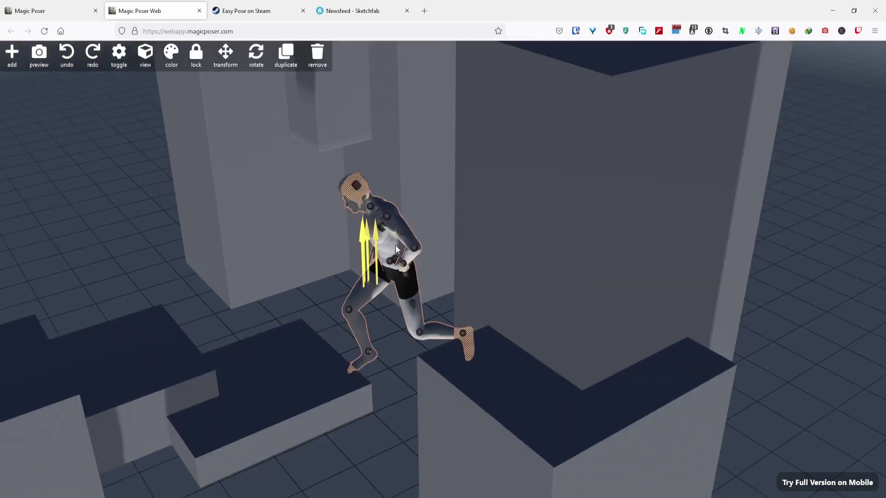
click(402, 262)
click(533, 250)
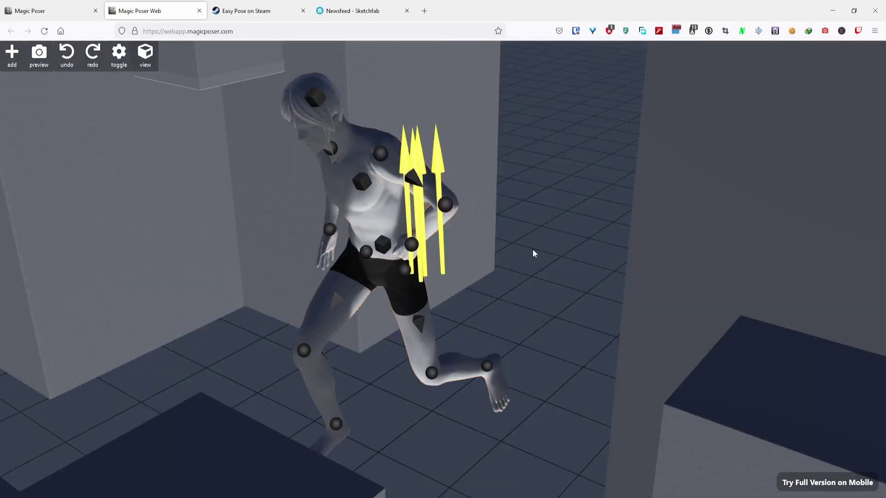
click(419, 346)
click(344, 67)
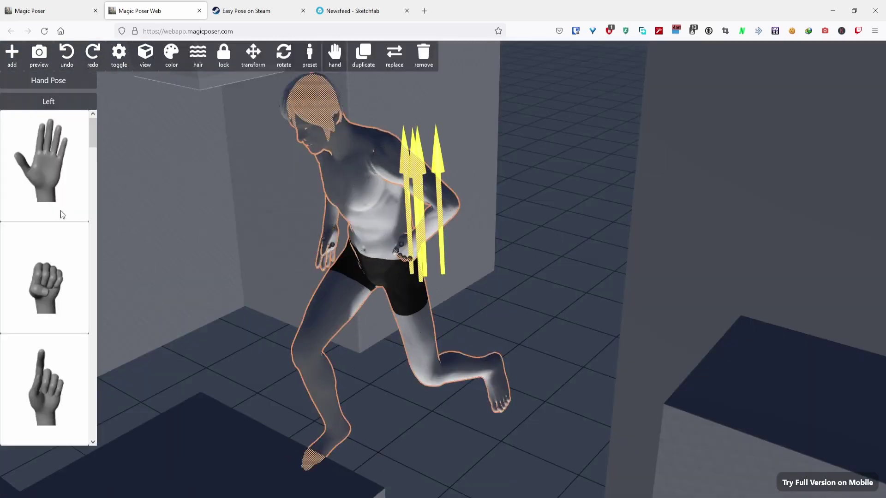
scroll(62, 215, down, 3)
click(331, 67)
click(330, 69)
scroll(64, 355, down, 10)
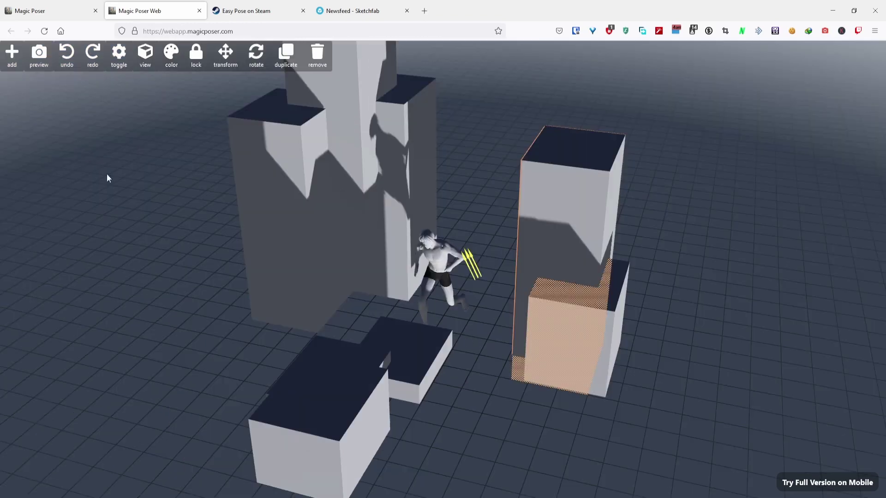
scroll(407, 349, up, 5)
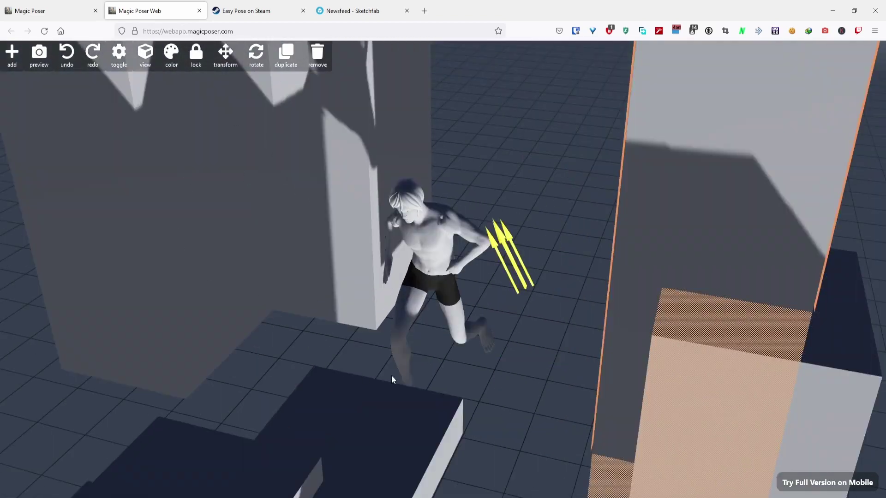
scroll(392, 379, down, 5)
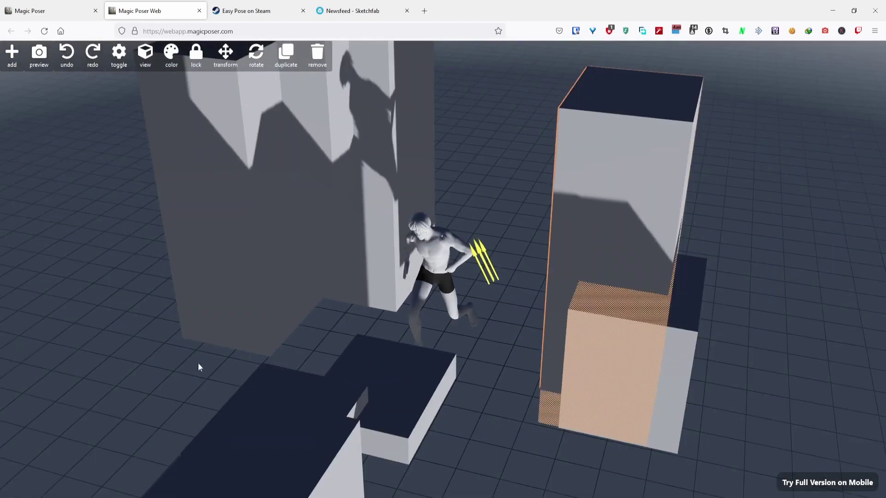
Step: Switch to the Magic Poser website and review its hand posing and Prop Store sections
click(60, 6)
scroll(193, 306, down, 8)
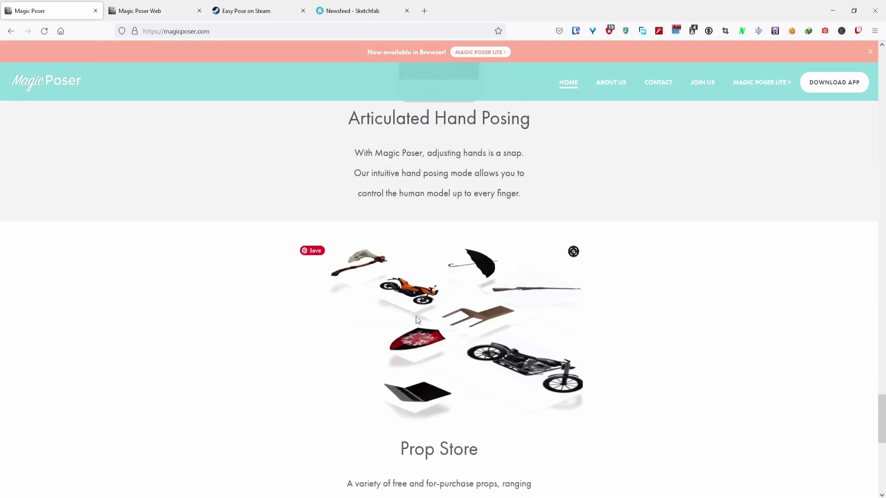
scroll(562, 203, down, 3)
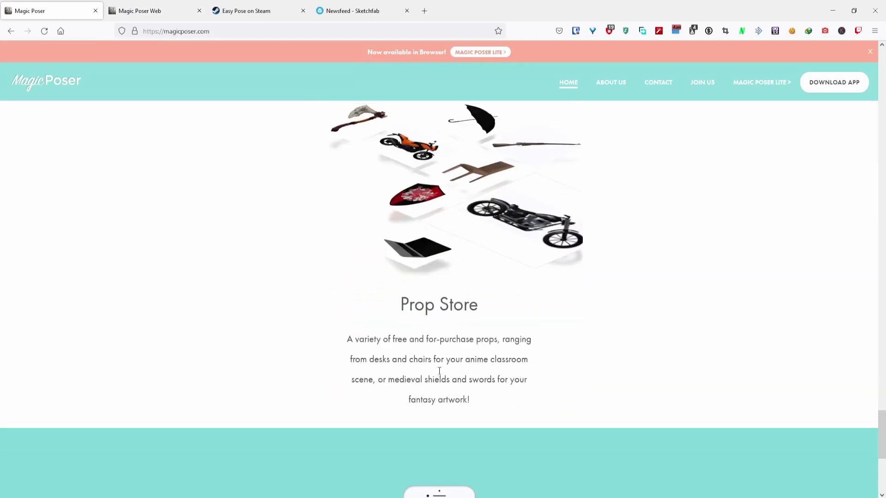
scroll(439, 371, up, 1)
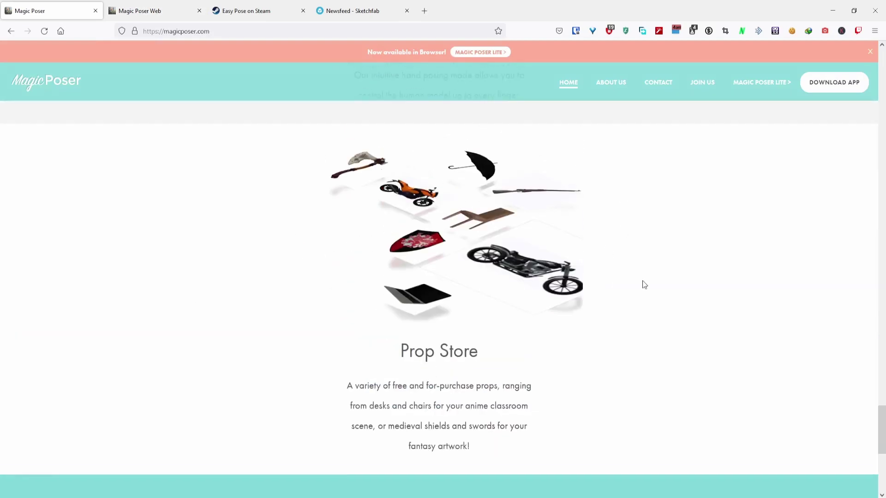
scroll(644, 284, down, 4)
scroll(642, 284, up, 2)
Step: Glance at the web scene, then review the Magic Poser site's mobile download section
click(148, 11)
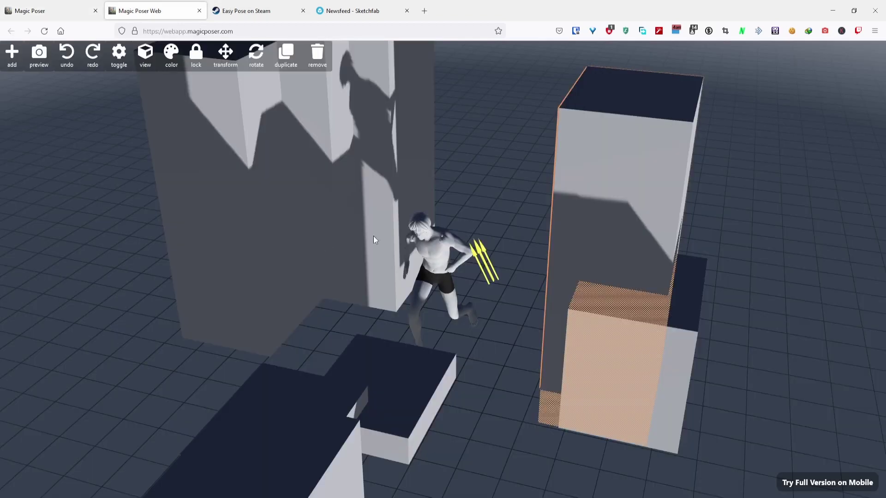
click(43, 4)
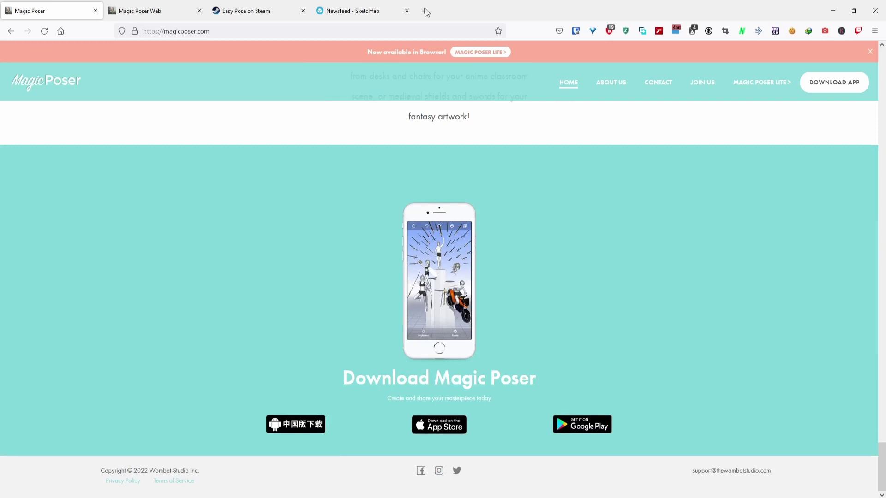
scroll(263, 304, up, 10)
scroll(257, 131, down, 5)
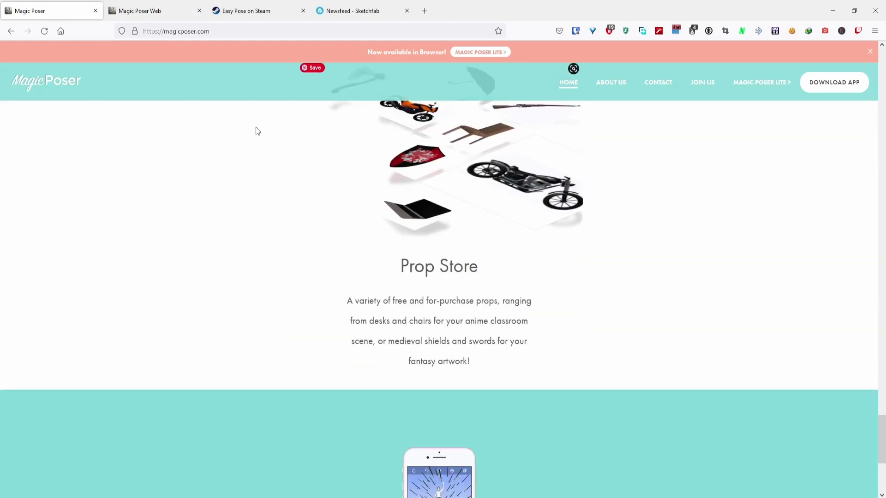
Step: View the web scene from a slightly different angle and compare it with the site's Articulated Hand Posing section
click(155, 8)
drag(387, 415, 470, 409)
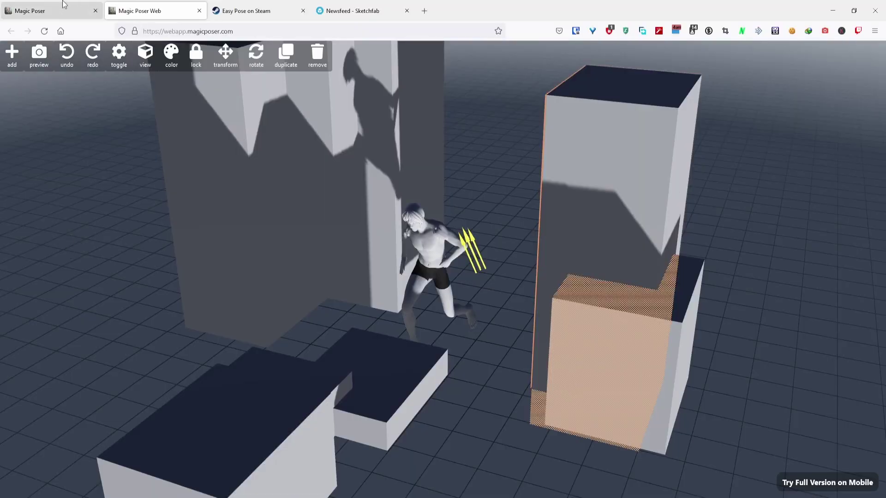
click(30, 10)
scroll(289, 331, up, 2)
scroll(299, 363, down, 3)
scroll(298, 359, up, 5)
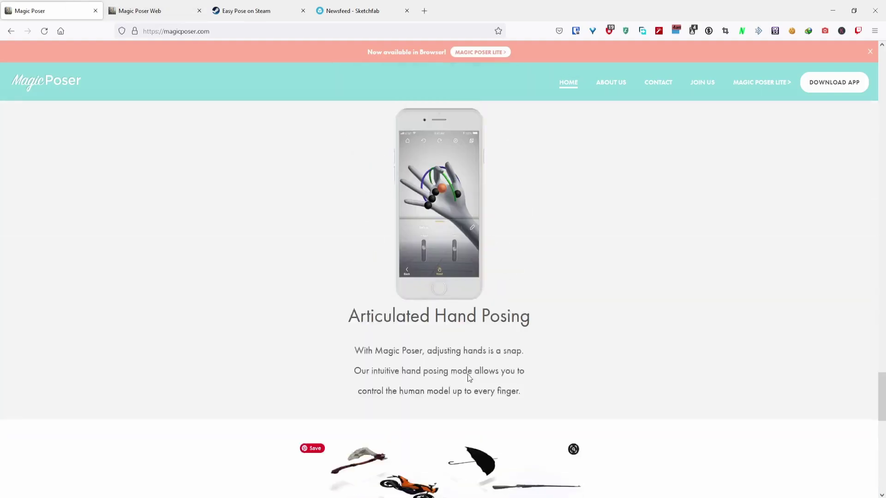
scroll(312, 362, down, 6)
Step: Open the Easy Pose page on Steam and look over its overview, Early Access notice and purchase section
click(246, 10)
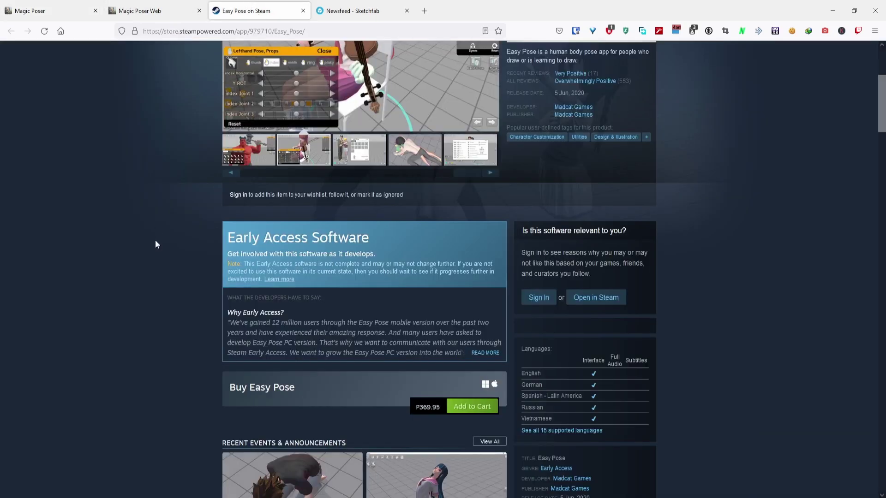
scroll(155, 240, up, 4)
scroll(312, 367, down, 2)
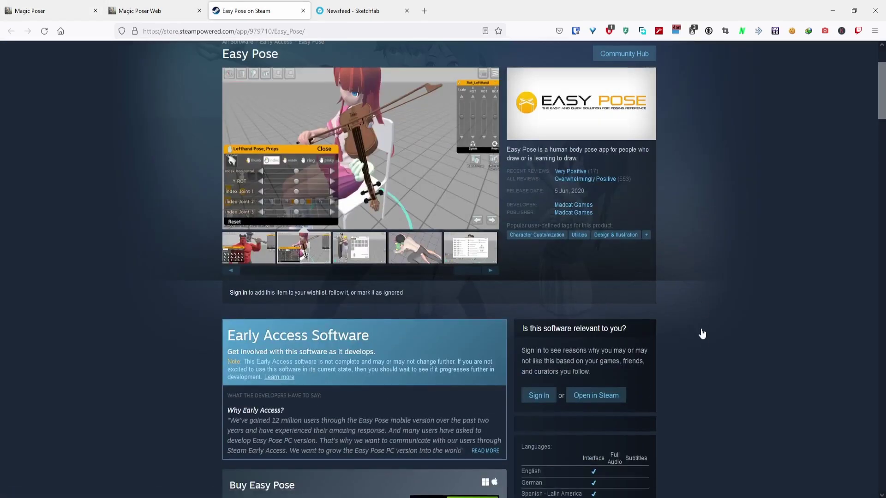
scroll(699, 336, down, 5)
scroll(187, 282, up, 7)
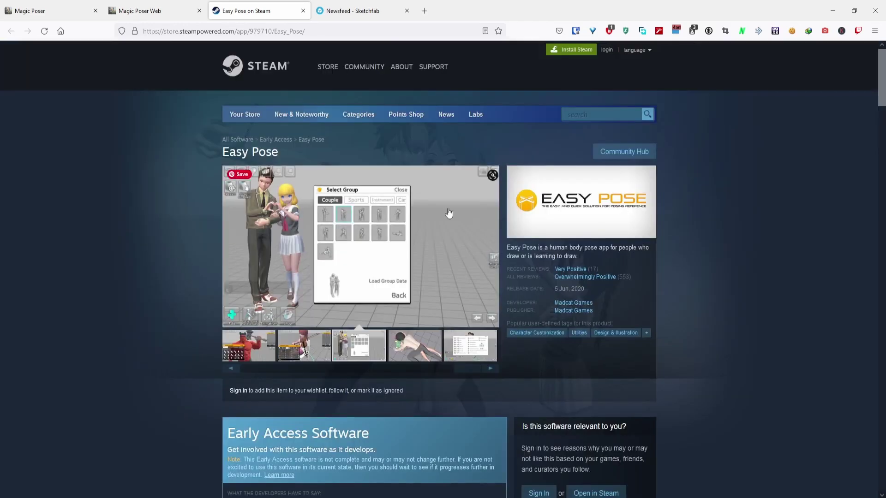
scroll(247, 403, down, 1)
scroll(247, 403, down, 3)
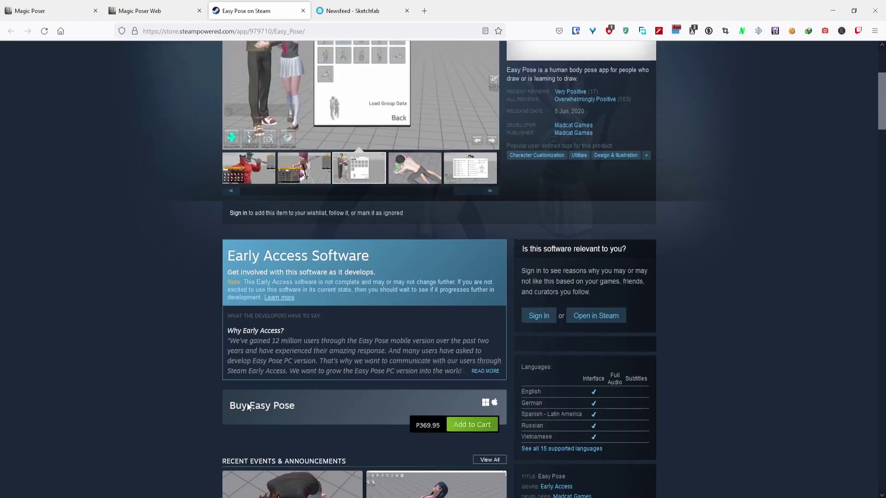
scroll(293, 268, up, 3)
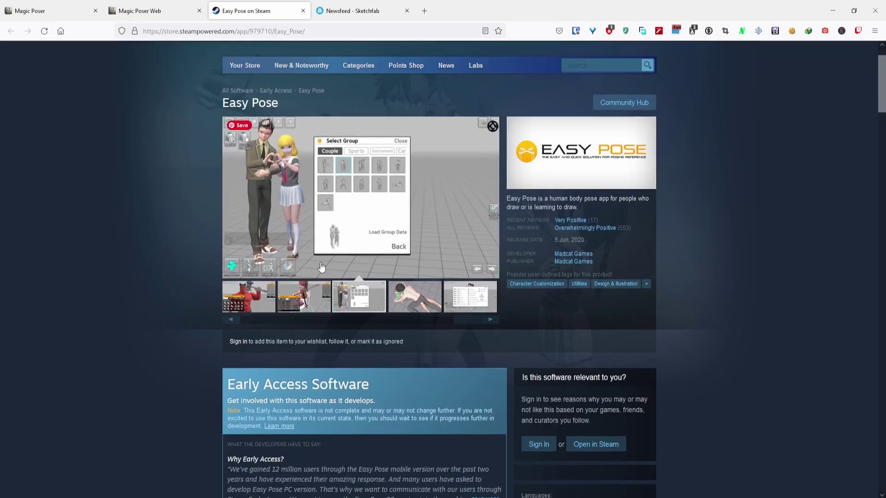
Step: Browse the Easy Pose screenshot gallery for its posing, hand control and character examples
click(305, 298)
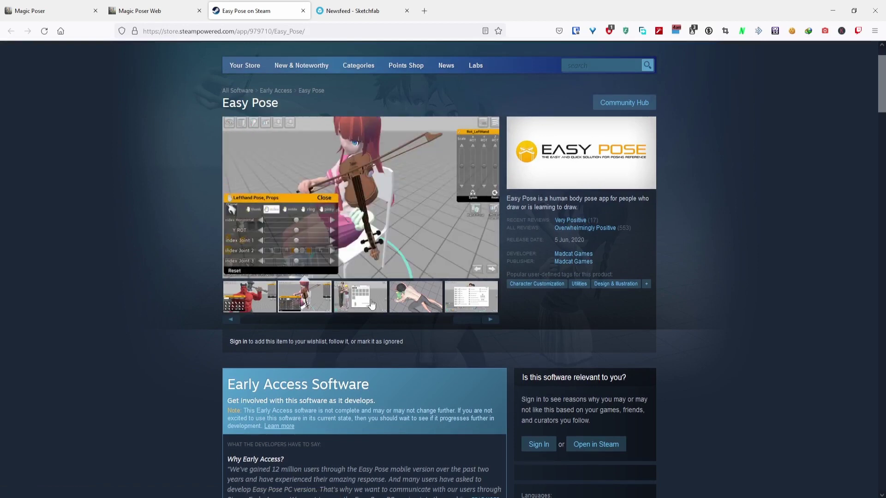
click(401, 302)
click(463, 304)
click(434, 306)
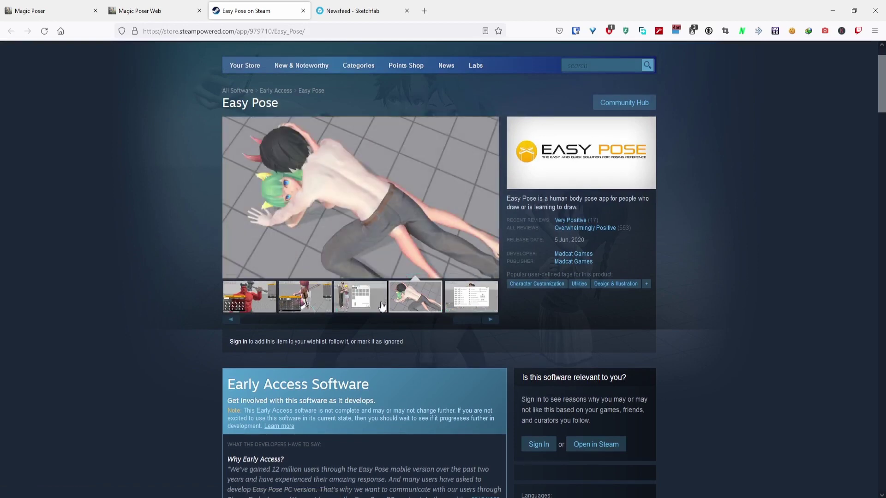
click(381, 304)
click(325, 305)
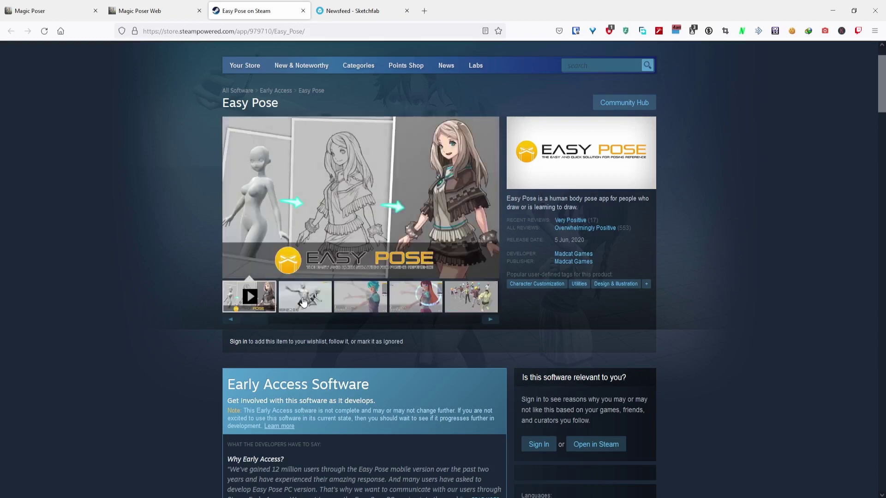
click(303, 303)
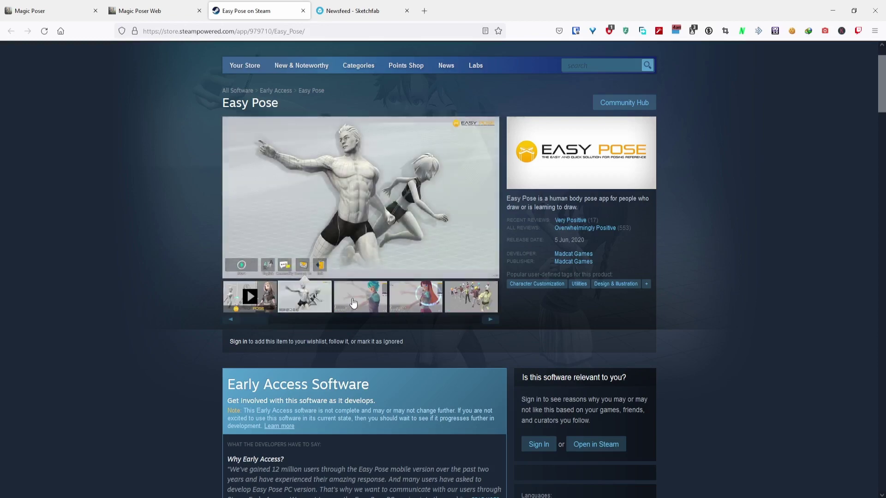
click(395, 304)
Step: Examine the Easy Pose purchase details and highlight the listed price
scroll(155, 383, down, 8)
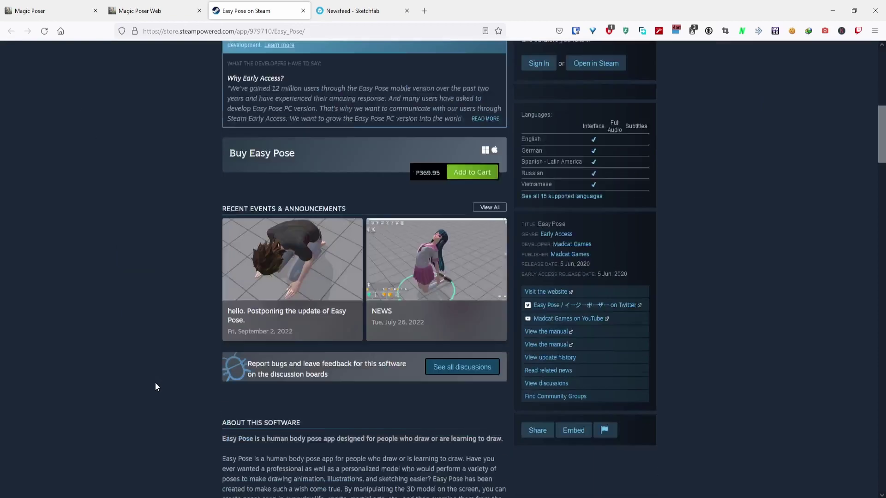
scroll(179, 276, up, 7)
scroll(179, 276, down, 2)
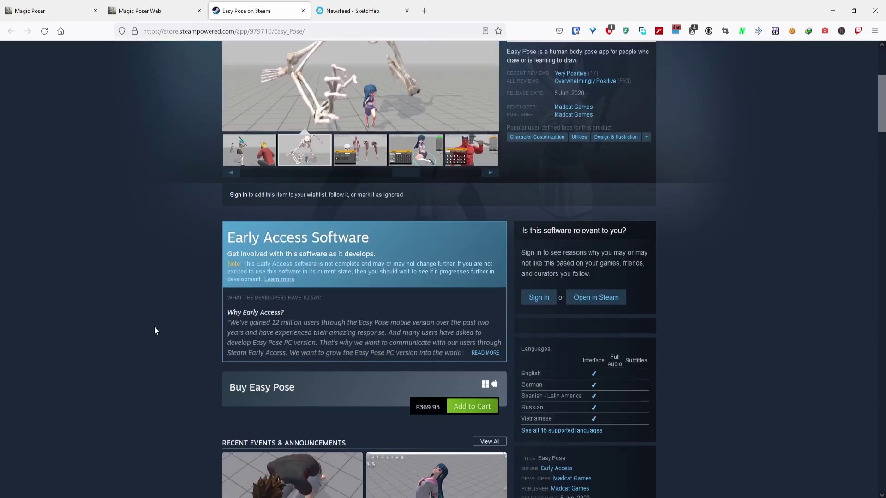
scroll(500, 408, down, 1)
drag(441, 358, 415, 359)
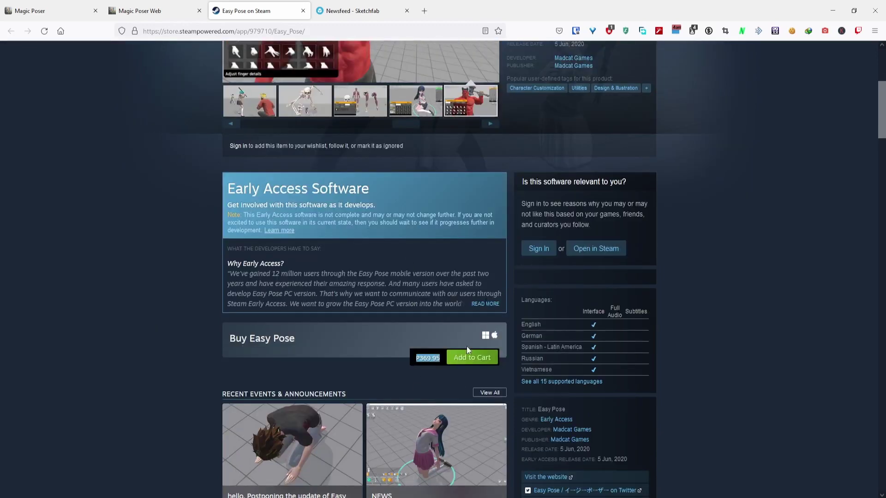
Step: Look through the Easy Pose screenshots of the skeleton, anatomy props, hammer-wielding character and violin player
scroll(299, 367, up, 4)
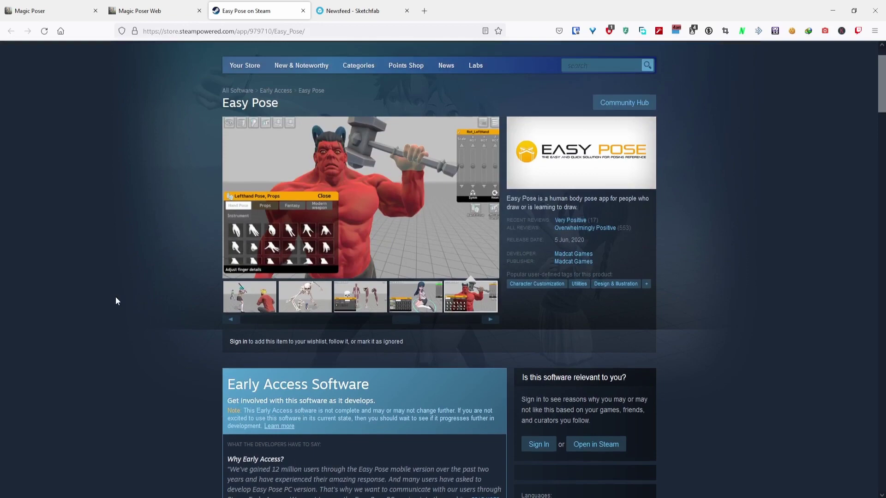
scroll(296, 303, down, 8)
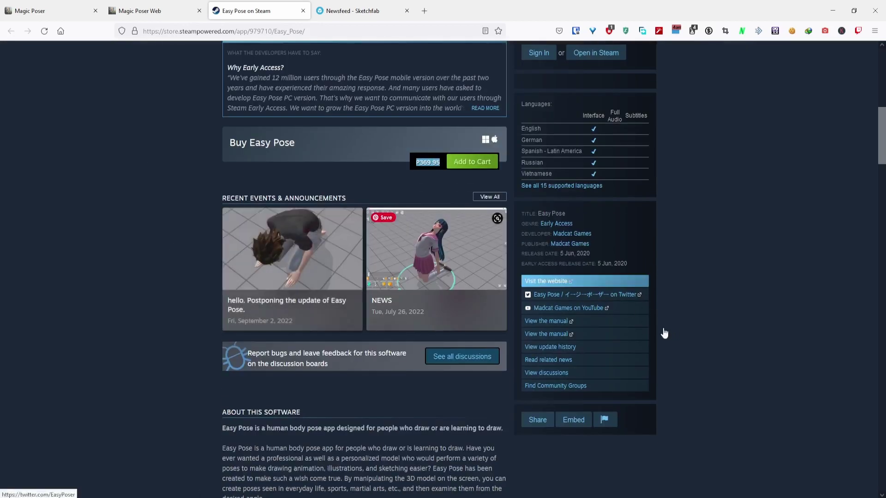
scroll(159, 299, up, 7)
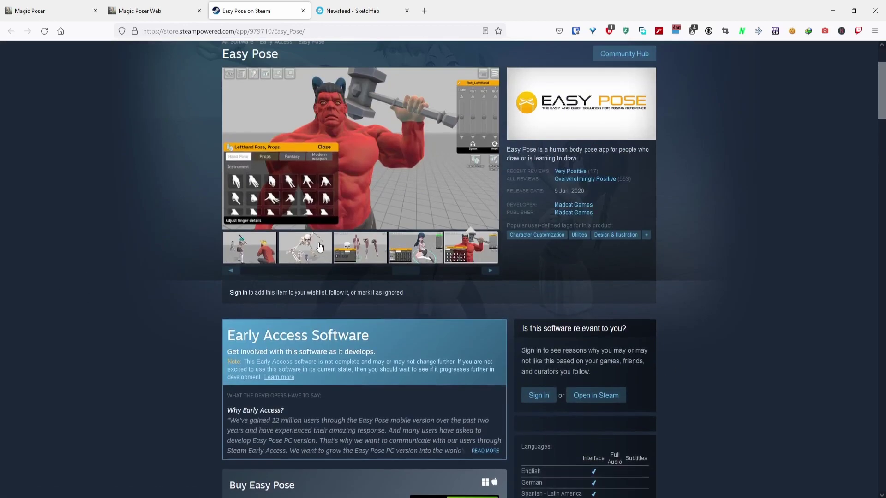
click(320, 248)
click(360, 249)
click(395, 256)
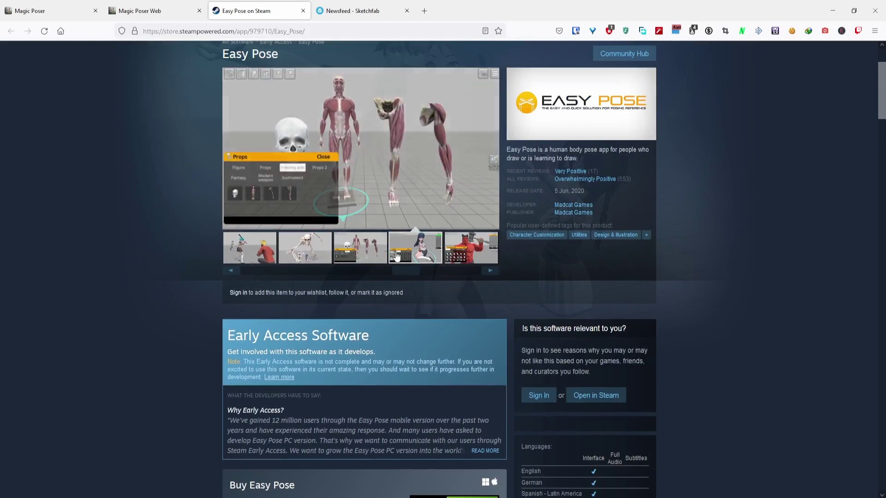
click(460, 257)
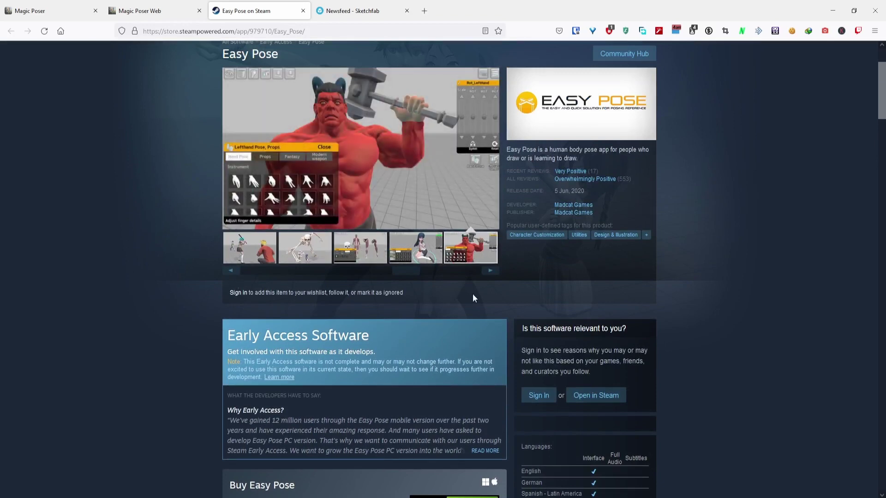
click(489, 273)
drag(468, 274, 429, 273)
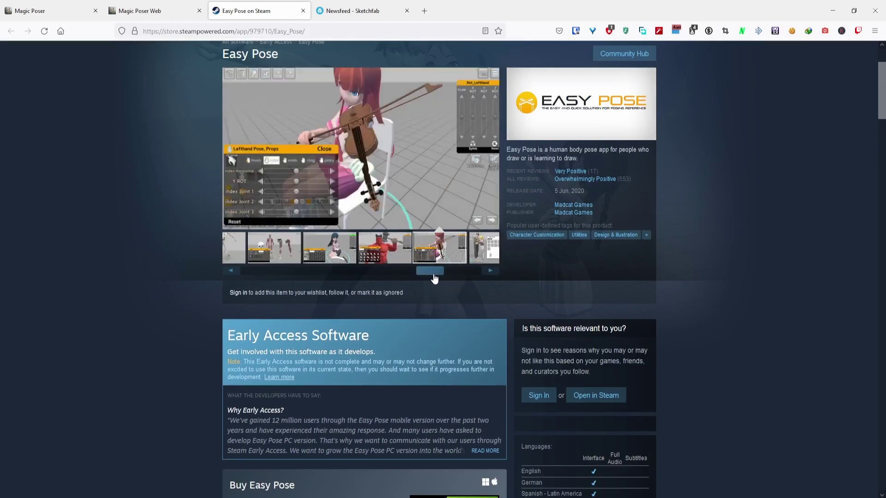
Step: Revisit the Magic Poser web scene and the Magic Poser website for comparison with Easy Pose
scroll(147, 334, up, 3)
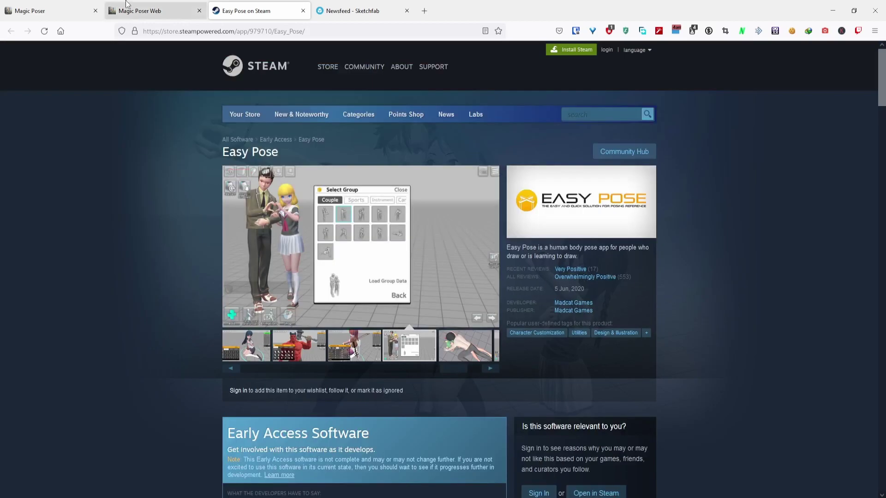
click(148, 11)
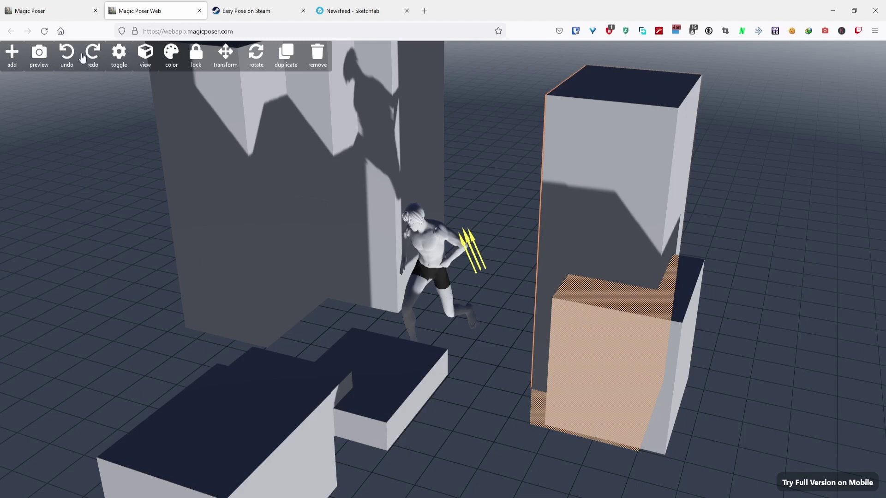
click(54, 11)
scroll(281, 343, down, 2)
scroll(417, 286, up, 10)
scroll(348, 193, down, 4)
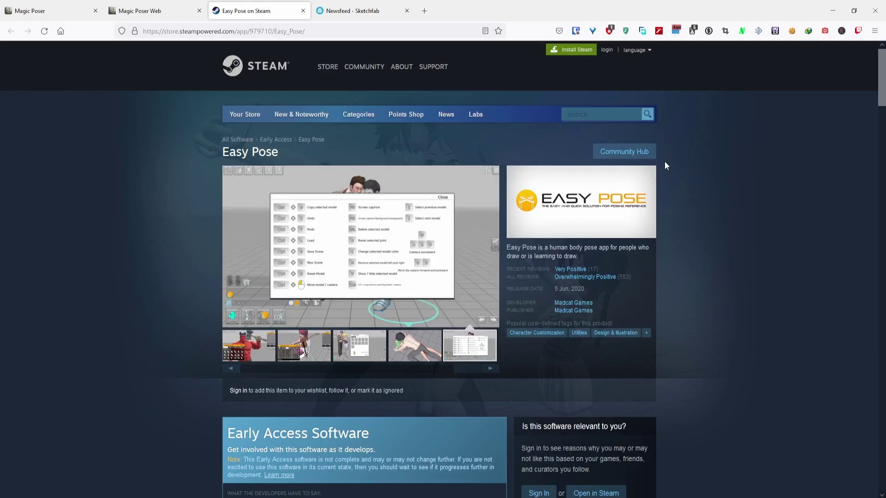
Step: Open Sketchfab and browse the model results for the "city" search, including the store models
scroll(214, 339, down, 5)
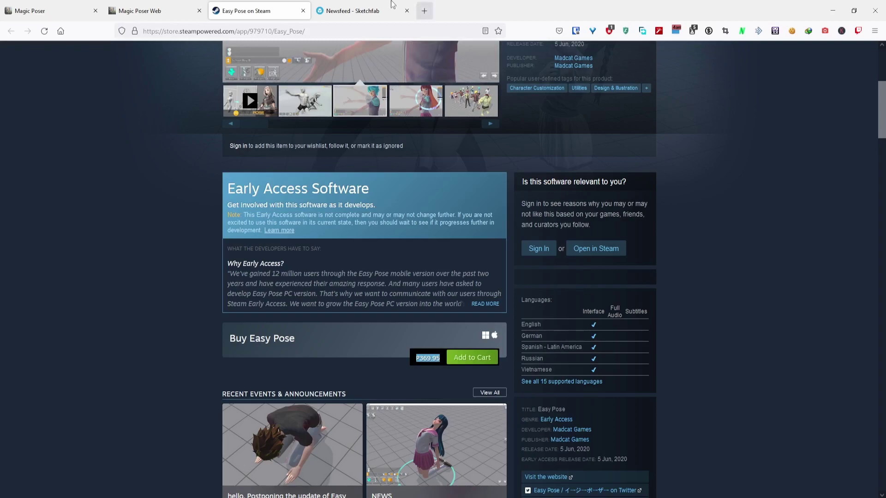
click(353, 11)
scroll(326, 269, up, 20)
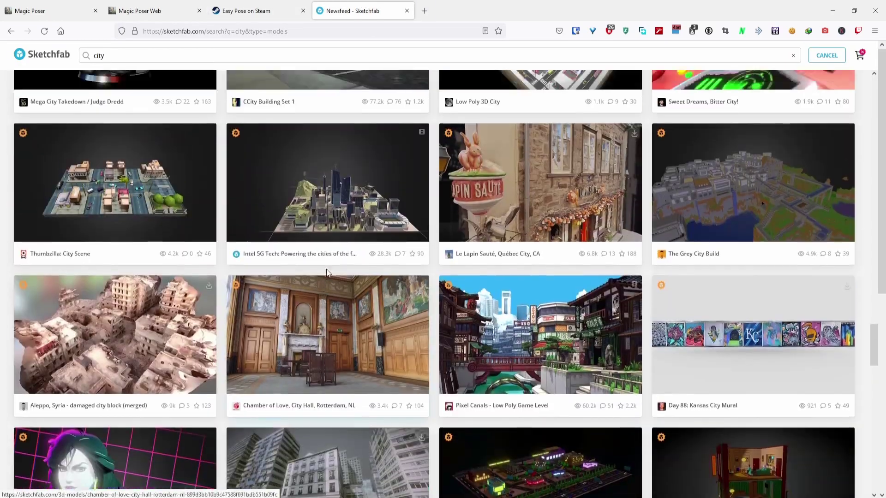
scroll(292, 276, up, 10)
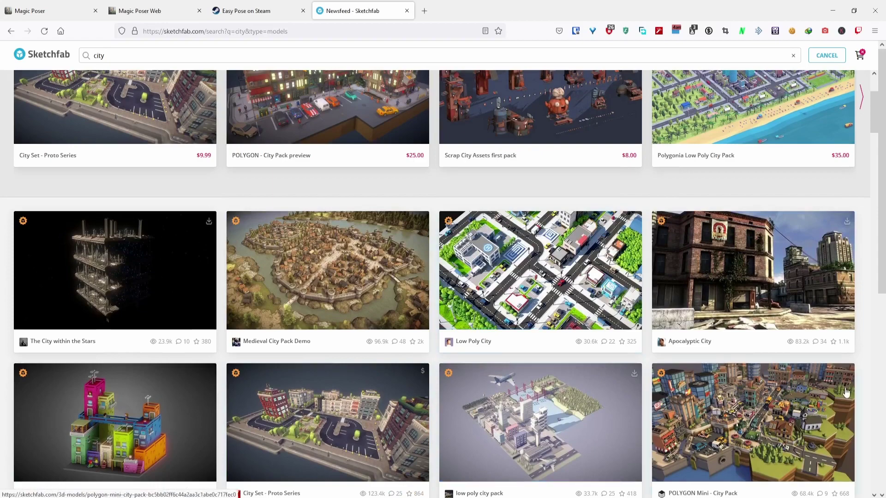
scroll(863, 396, up, 3)
scroll(385, 380, down, 7)
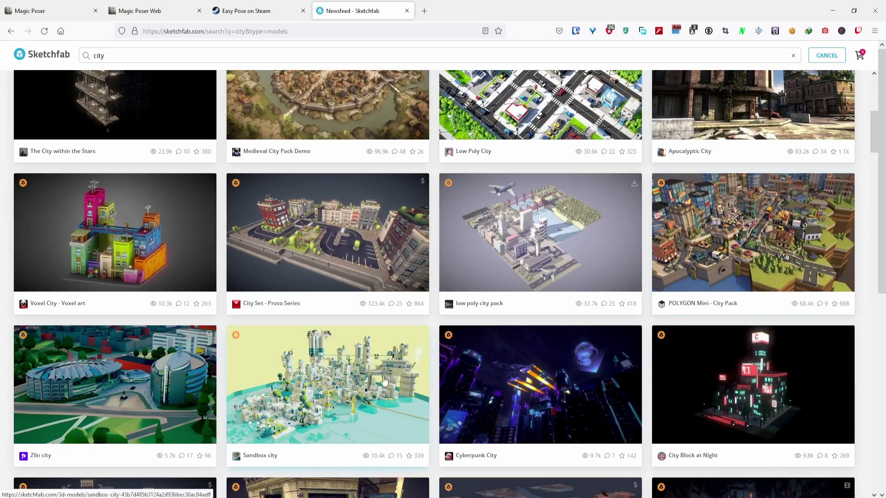
scroll(429, 395, down, 4)
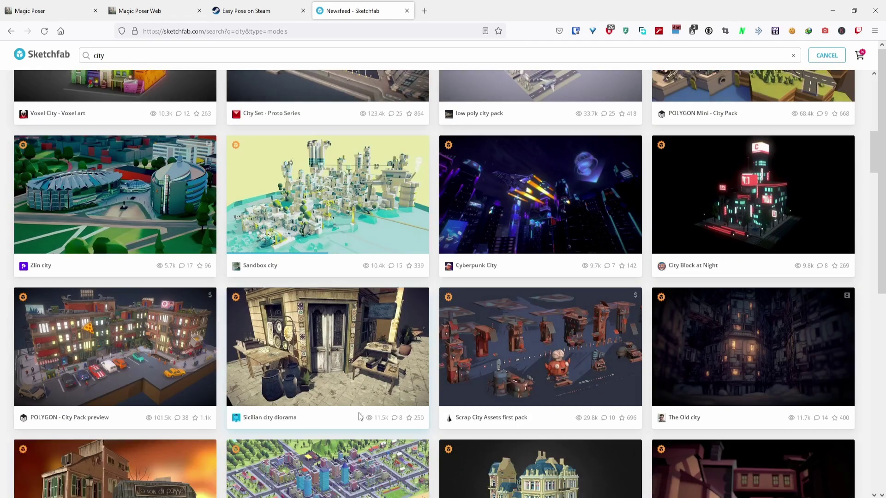
scroll(4, 377, up, 10)
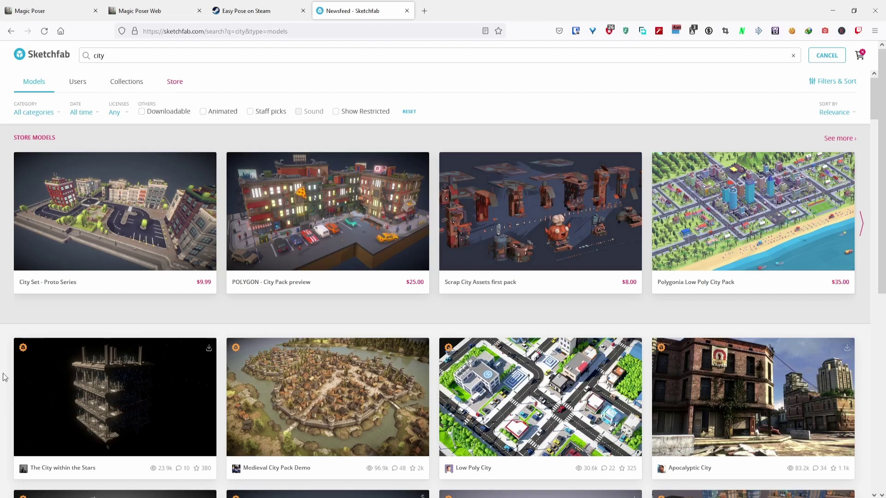
scroll(116, 365, down, 6)
scroll(166, 95, up, 5)
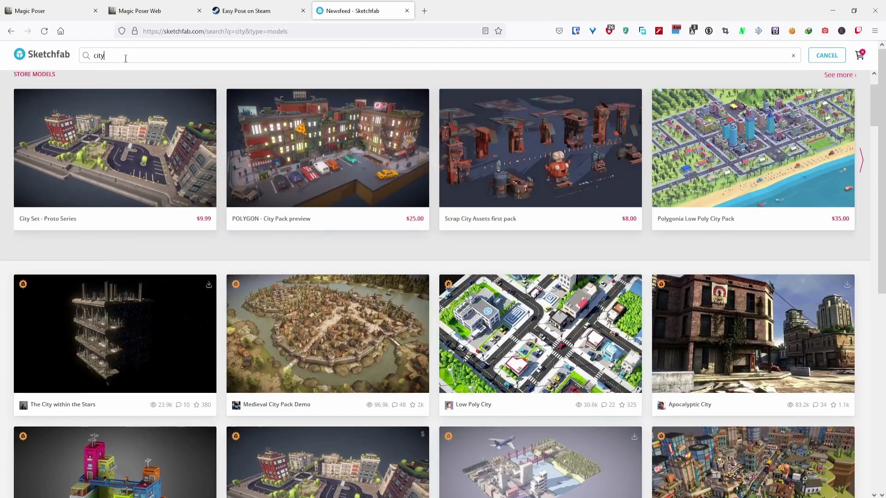
Step: Browse further through the "city" model results on Sketchfab
scroll(155, 117, up, 2)
scroll(254, 131, down, 15)
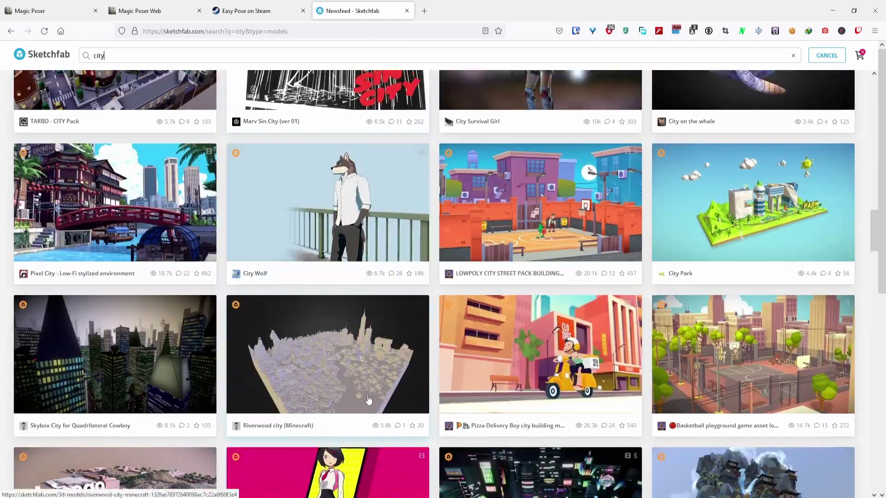
scroll(369, 277, up, 4)
scroll(474, 368, down, 5)
scroll(474, 368, down, 5)
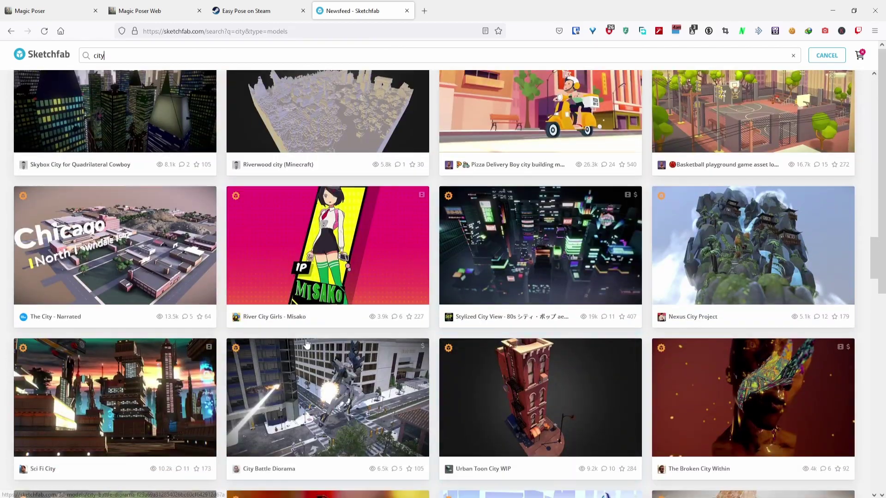
scroll(151, 281, up, 4)
scroll(363, 293, down, 15)
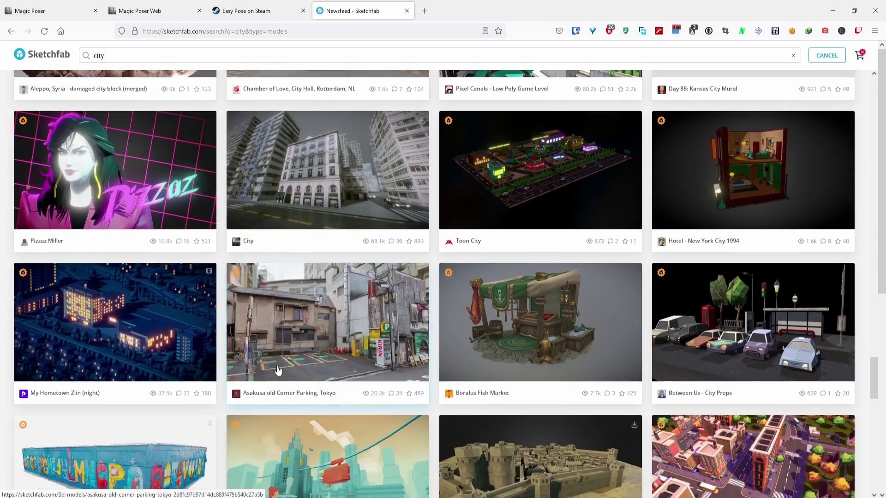
Step: Open the grey high-rise "City" model and orbit around its buildings and streets from high and low angles
click(322, 195)
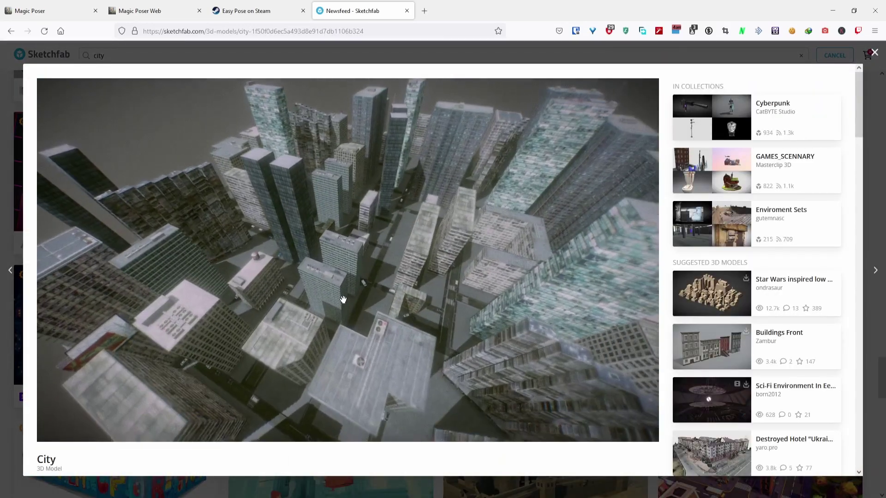
mouse_move(344, 300)
mouse_down()
mouse_move(352, 308)
mouse_move(370, 258)
mouse_move(394, 307)
mouse_move(237, 300)
mouse_up()
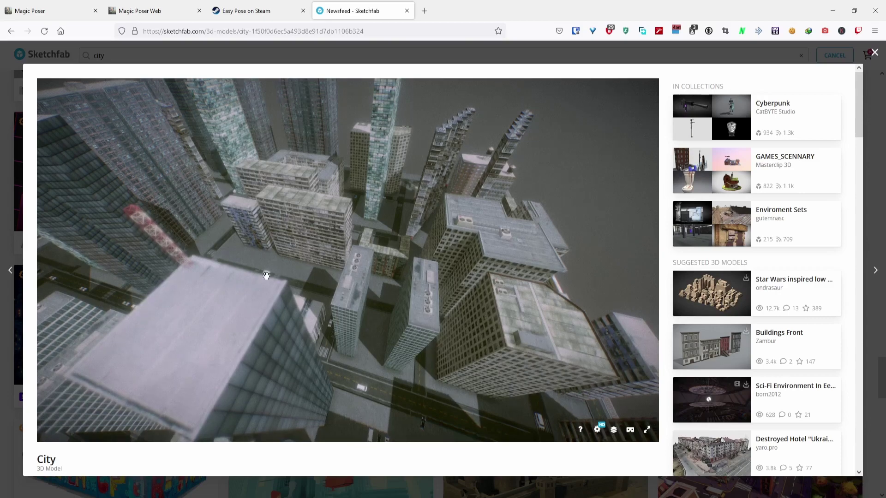
mouse_move(373, 346)
mouse_down()
mouse_move(366, 337)
mouse_move(455, 284)
mouse_move(429, 320)
mouse_move(425, 277)
mouse_move(343, 274)
mouse_move(453, 277)
mouse_move(334, 227)
mouse_up()
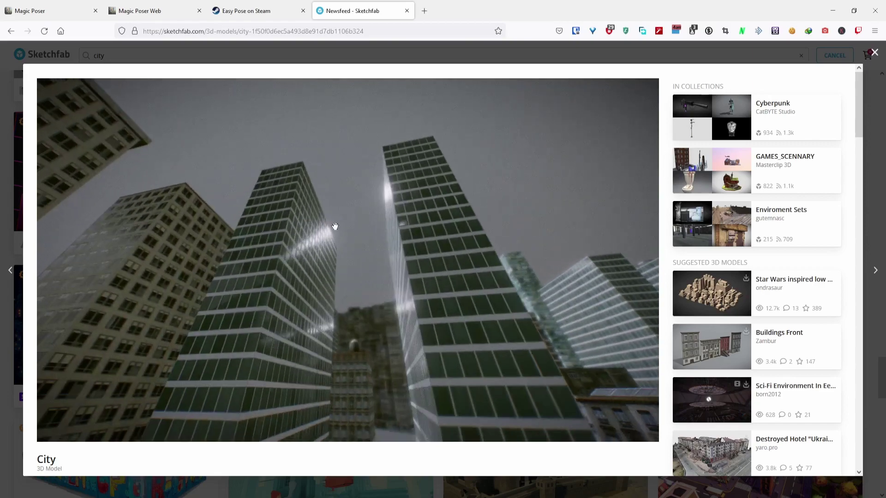
mouse_move(443, 267)
mouse_down()
mouse_move(519, 278)
mouse_move(527, 291)
mouse_move(353, 286)
mouse_move(418, 284)
mouse_move(306, 220)
mouse_up()
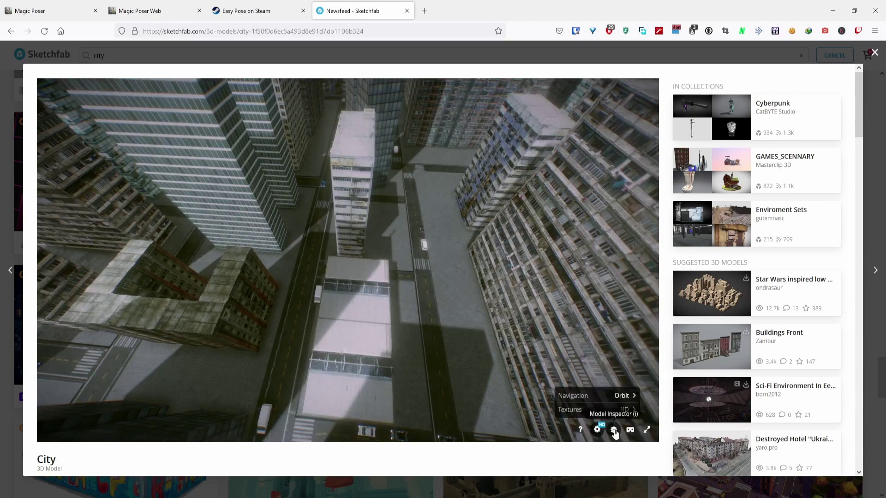
drag(442, 331, 268, 184)
mouse_move(459, 241)
mouse_down()
mouse_move(389, 291)
mouse_move(630, 435)
mouse_up()
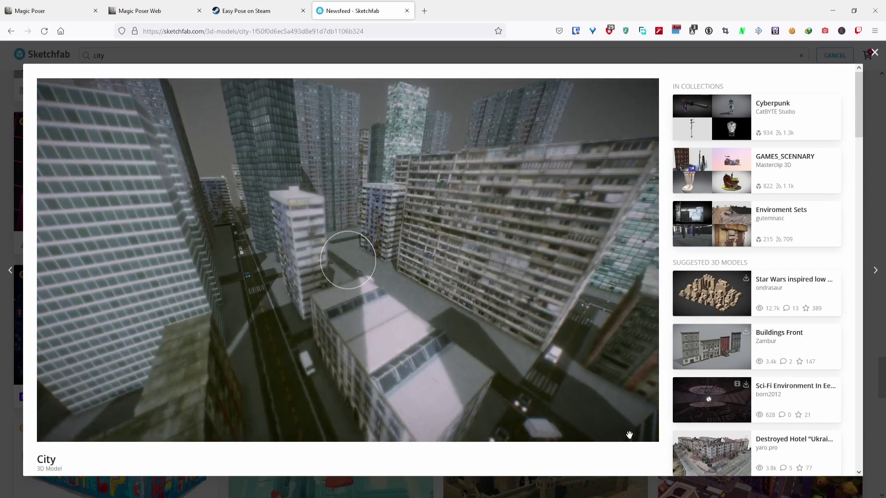
drag(583, 409, 401, 339)
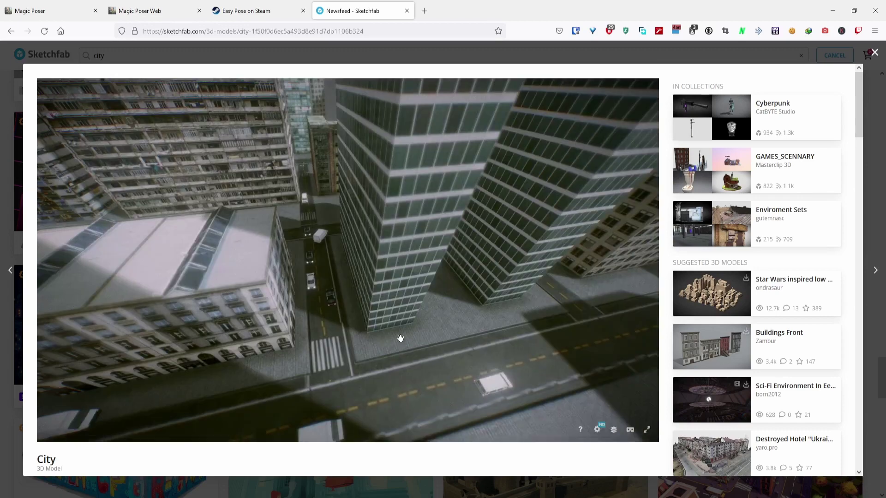
Step: Inspect the City model in the Model Inspector with No Post-Processing and Base Color rendering
click(614, 431)
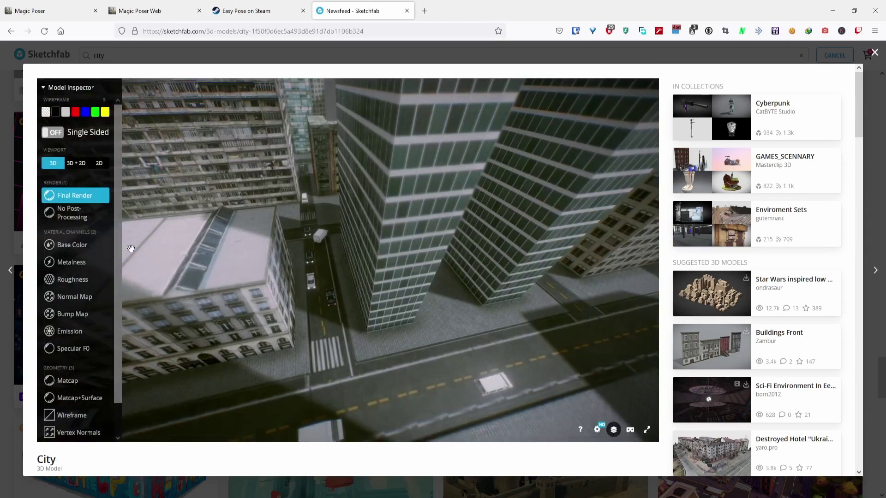
click(70, 213)
mouse_move(258, 240)
mouse_down()
mouse_move(381, 350)
mouse_move(403, 306)
mouse_move(410, 311)
mouse_up()
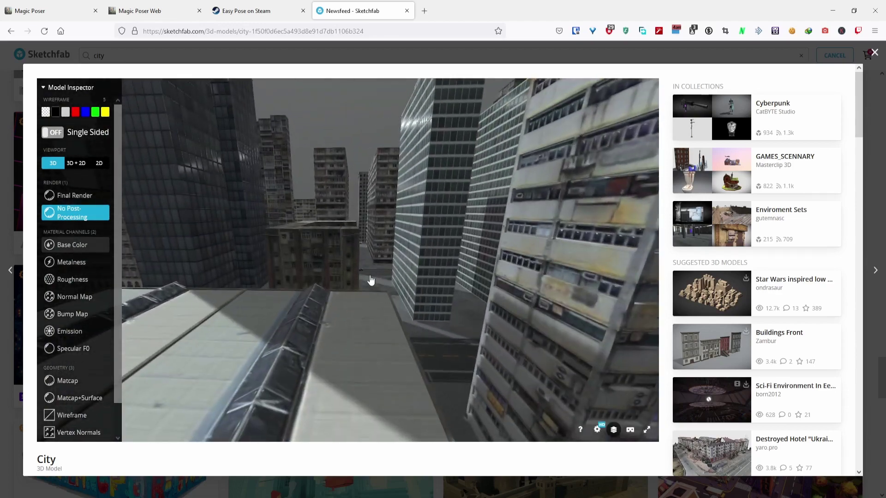
drag(371, 280, 382, 312)
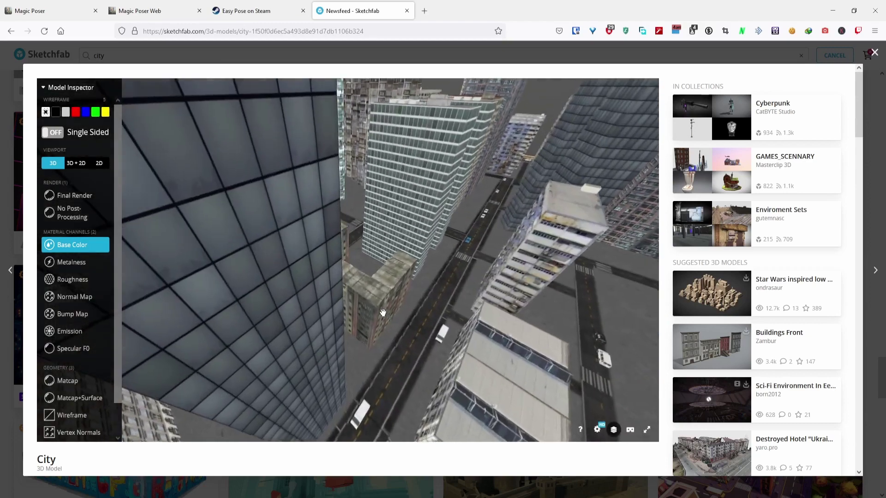
Step: Cycle the City model through the Metalness, Normal Map, Bump Map, Matcap and Matcap+Surface views
click(91, 262)
click(96, 249)
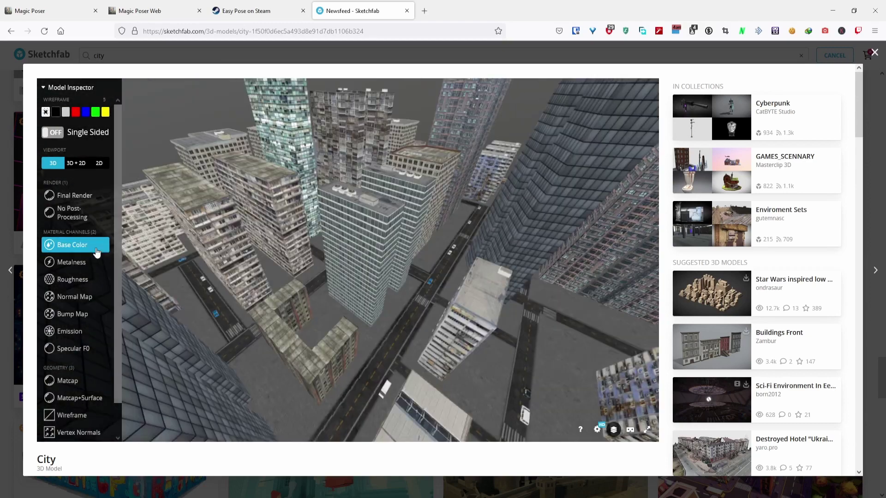
click(91, 262)
click(88, 297)
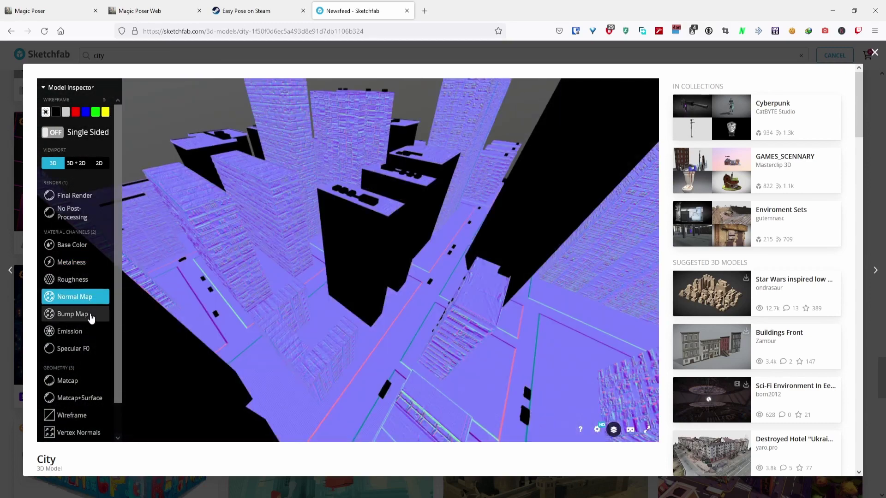
click(87, 314)
click(67, 380)
click(80, 398)
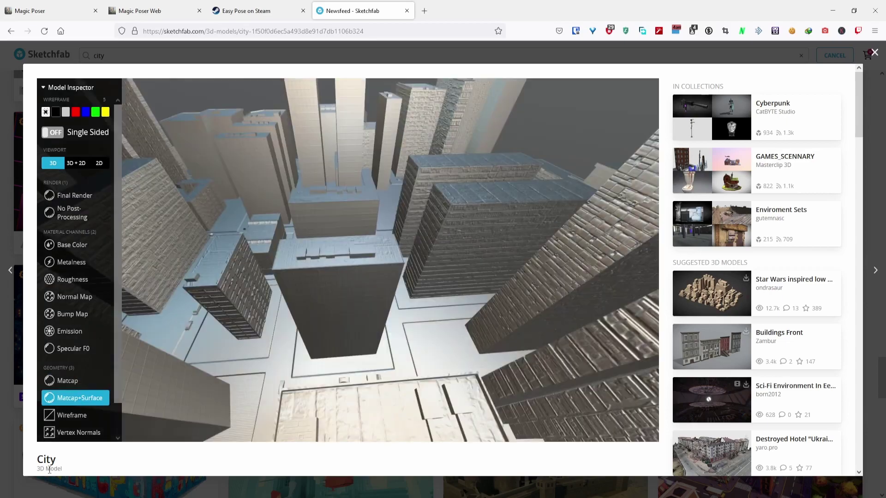
Step: Close the City model and open the "Asakusa old Corner Parking, Tokyo" model from the results
click(44, 493)
scroll(71, 417, down, 8)
scroll(190, 308, up, 8)
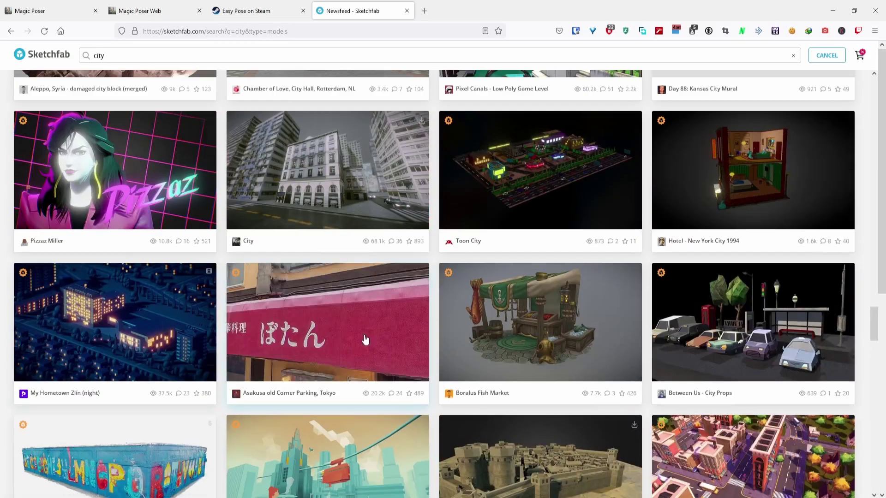
click(364, 339)
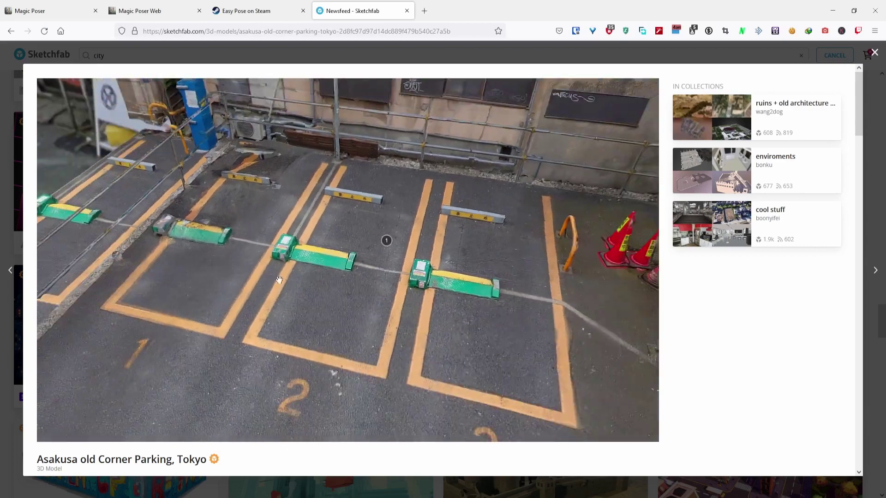
Step: Switch back and forth between the Tokyo parking model and the Magic Poser Web scene to compare them
key(ctrl+Tab)
key(ctrl+Tab)
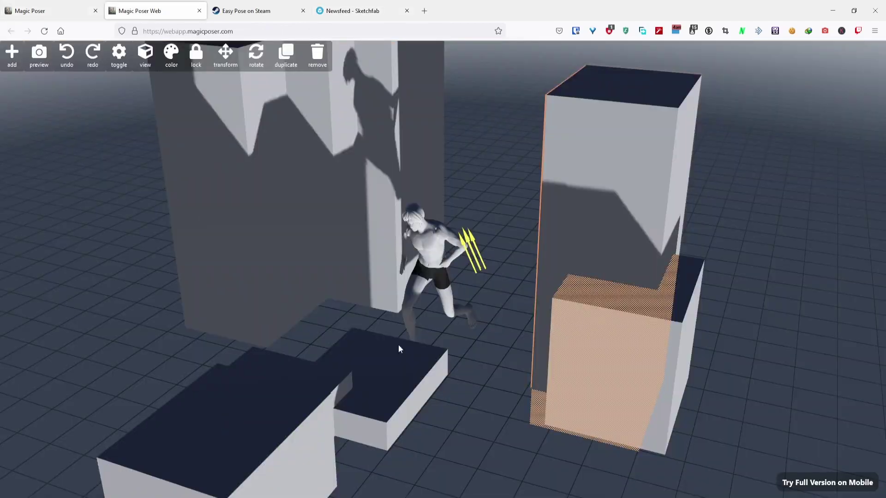
key(ctrl+Tab)
key(ctrl+Tab)
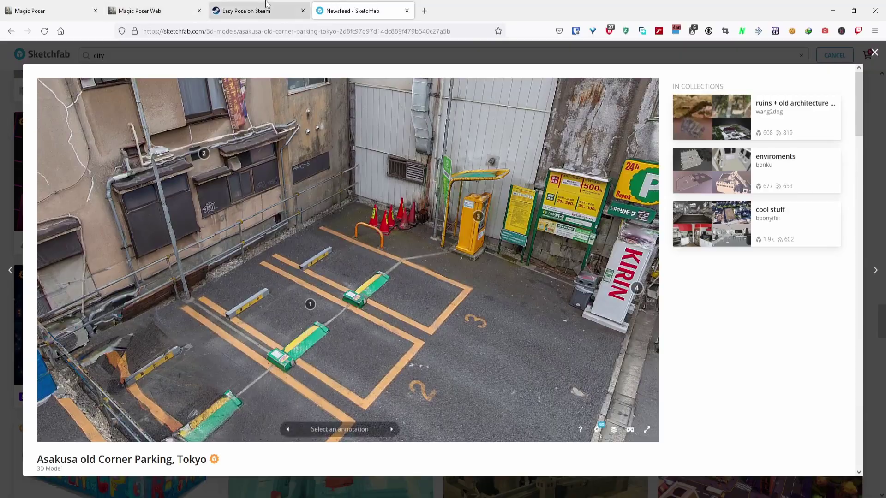
click(147, 4)
click(326, 4)
click(141, 4)
click(323, 5)
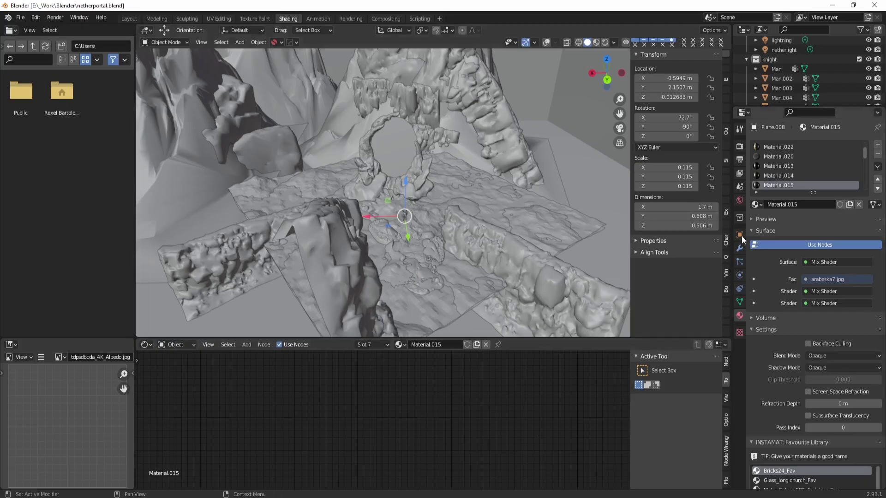
Step: Orbit and zoom around the rocky portal scene in Blender's netherportal.blend file
mouse_move(555, 234)
middle_down()
mouse_move(445, 224)
mouse_move(464, 212)
mouse_move(504, 214)
middle_up()
scroll(445, 224, down, 5)
scroll(444, 225, up, 9)
scroll(346, 204, down, 6)
scroll(346, 204, up, 3)
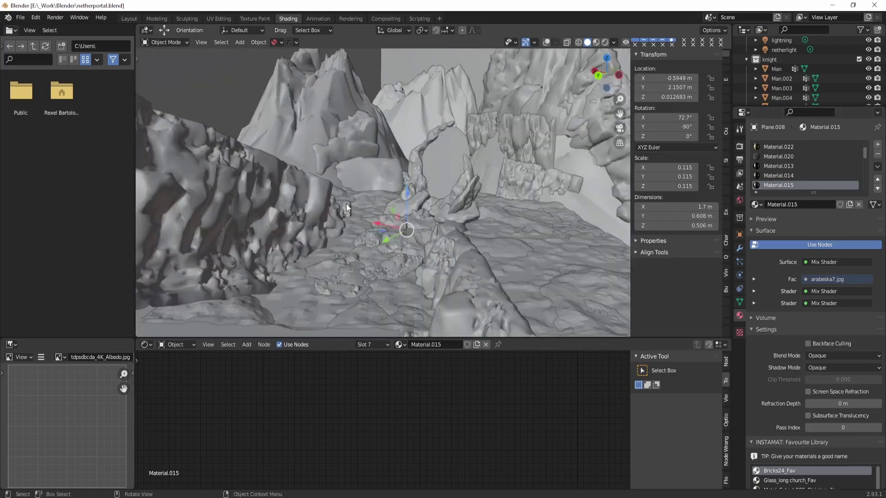
middle_drag(346, 203, 323, 223)
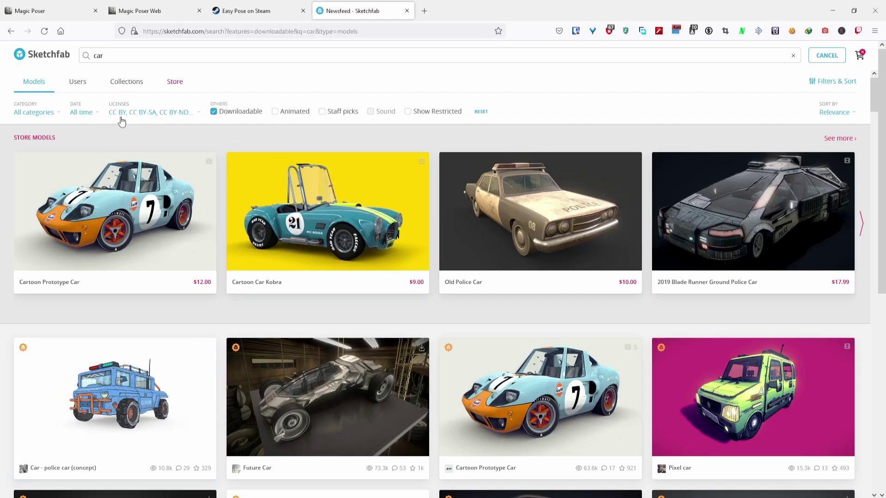
Step: Adjust the license filter on Sketchfab's downloadable "car" results and browse the filtered models
click(156, 115)
click(123, 255)
click(122, 269)
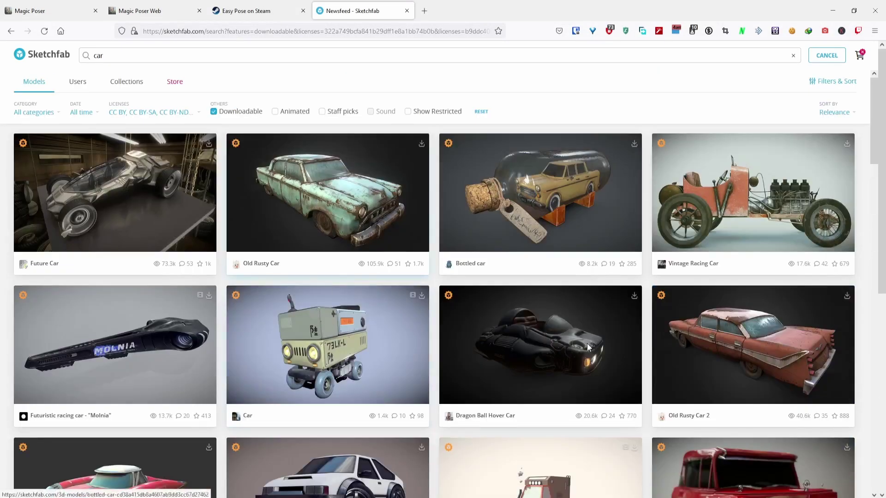
scroll(465, 383, down, 3)
scroll(465, 384, up, 4)
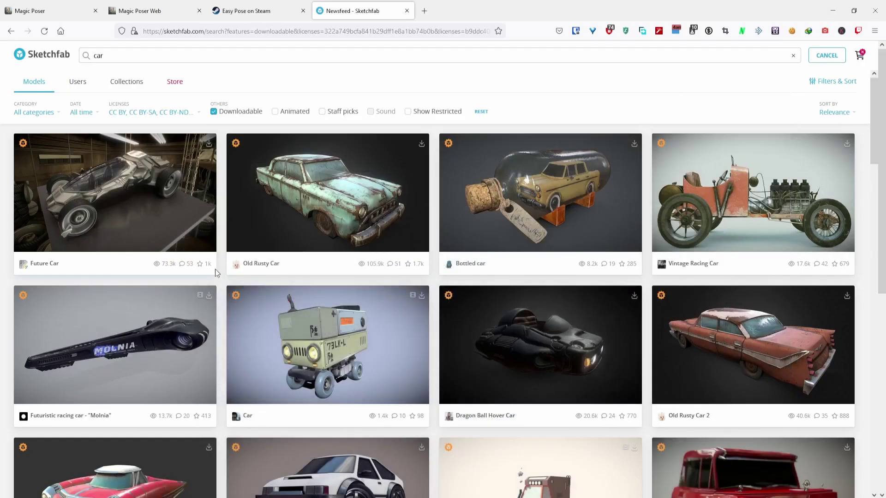
Step: Open the Old Rusty Car model and highlight parts of its CC Attribution-NonCommercial license
click(302, 205)
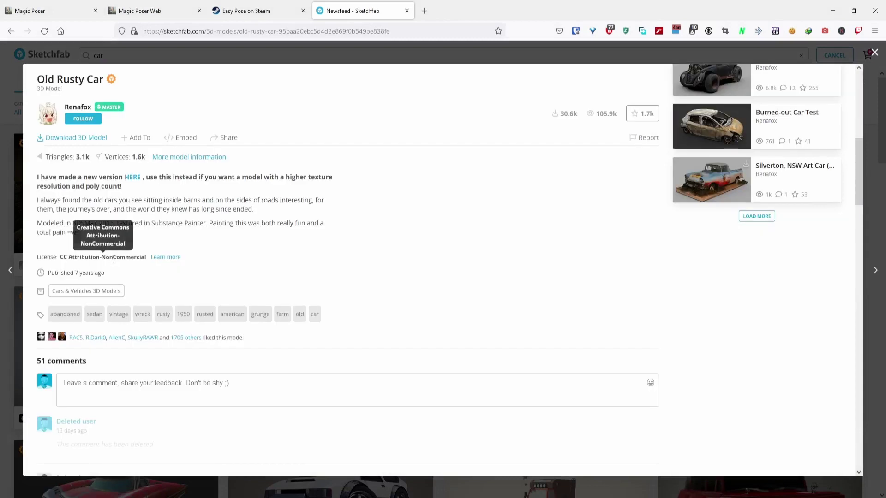
drag(120, 257, 146, 258)
click(70, 257)
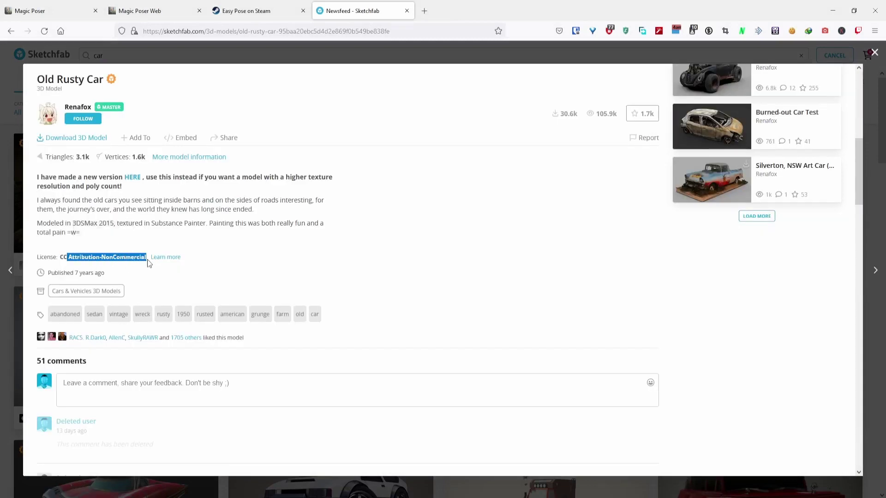
click(100, 259)
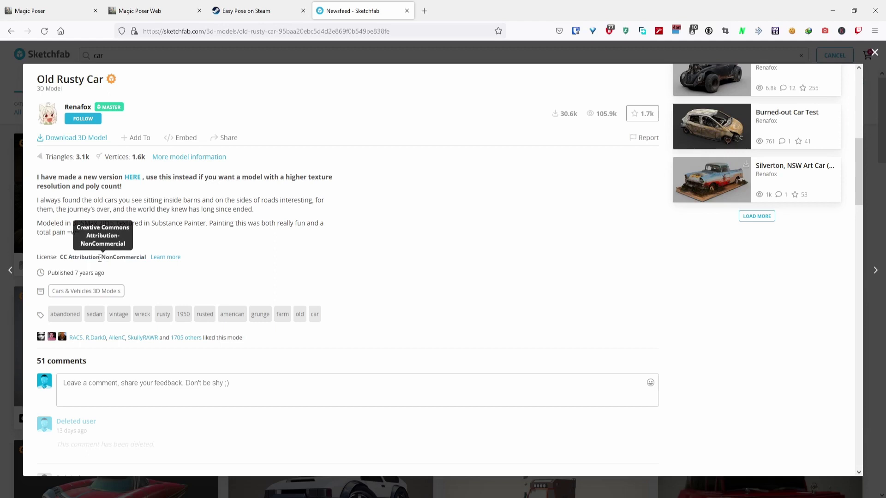
drag(100, 259, 60, 258)
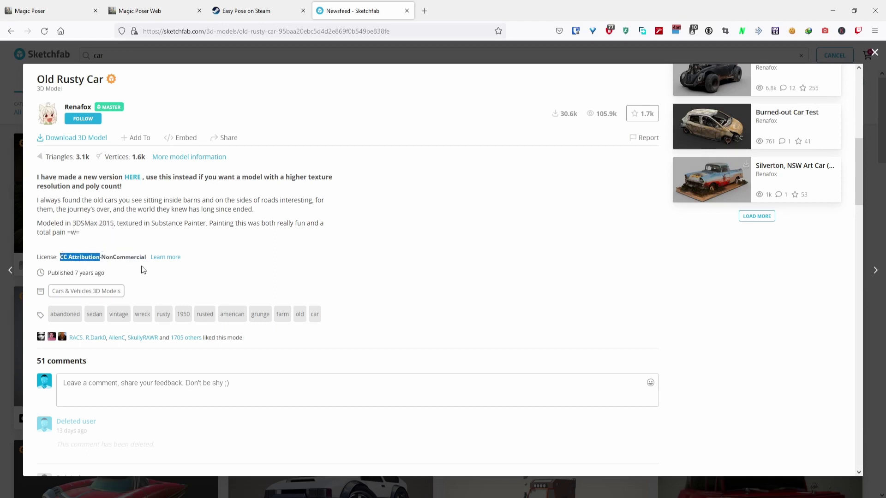
Step: Revisit the Magic Poser Web scene for a closer view of the figure, and open the Easy Pose store page
scroll(377, 344, up, 8)
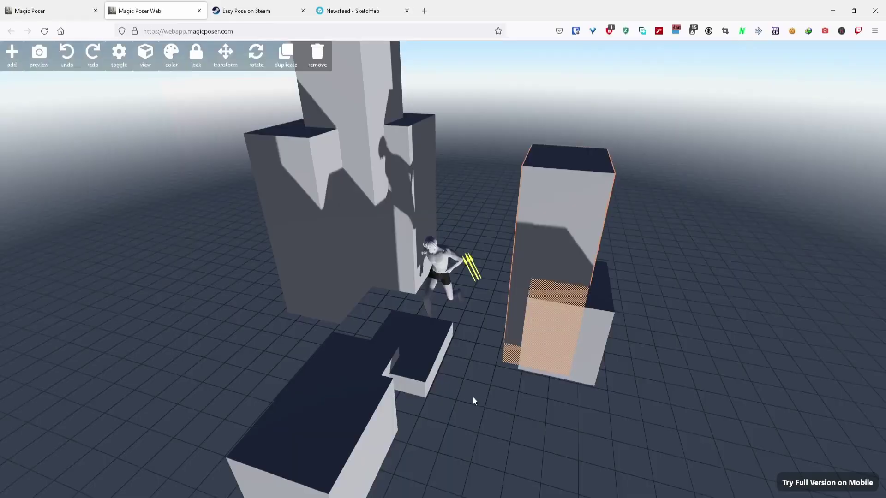
scroll(472, 397, up, 5)
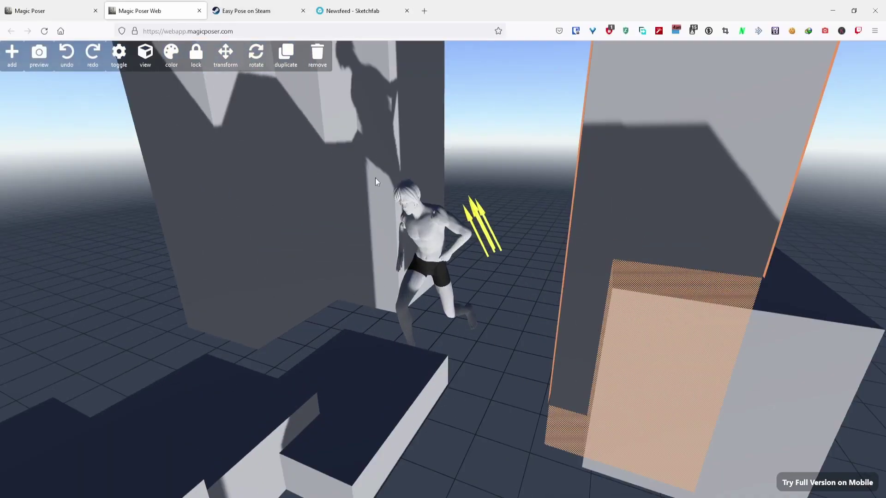
click(278, 4)
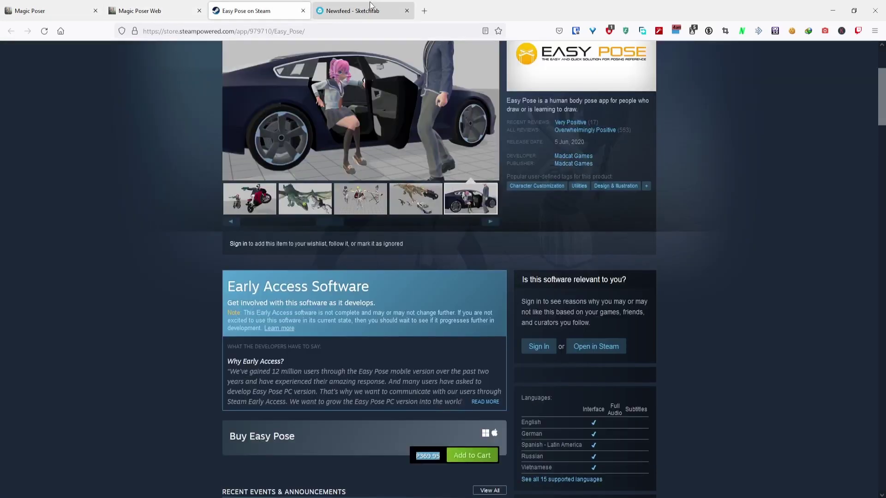
Step: Return to Sketchfab, close the Old Rusty Car model and look through the downloadable car results
click(369, 4)
click(6, 461)
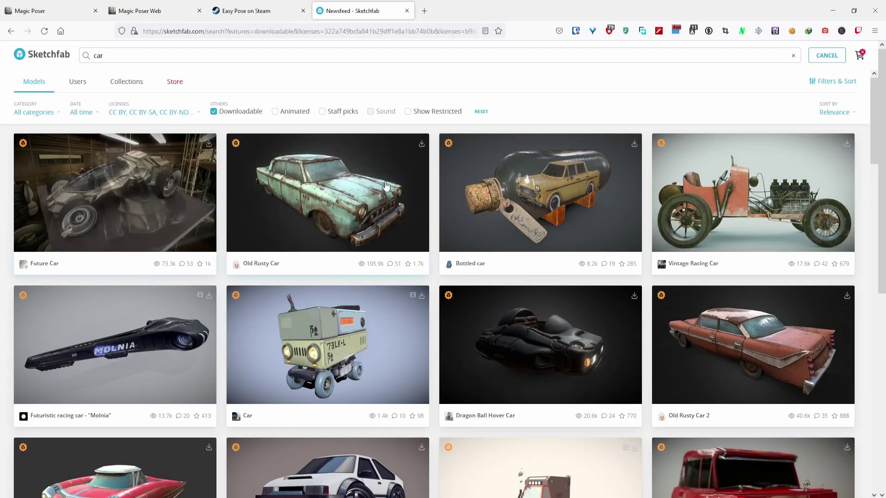
scroll(270, 422, down, 15)
scroll(270, 423, up, 8)
scroll(270, 422, up, 7)
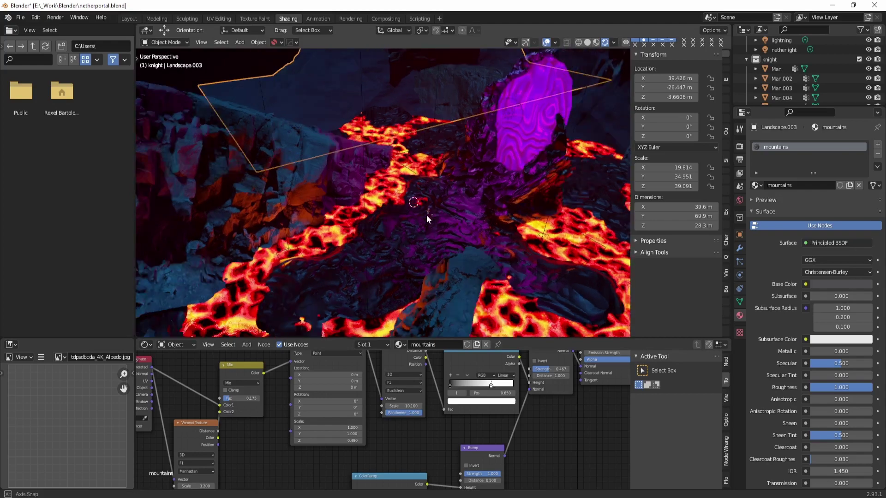
Step: Select the large rock assembly beside the lava in Blender's rendered netherportal scene and view it from another angle
mouse_move(426, 215)
middle_down()
mouse_move(339, 234)
mouse_move(320, 230)
mouse_move(366, 109)
middle_up()
click(341, 242)
middle_drag(303, 177, 407, 240)
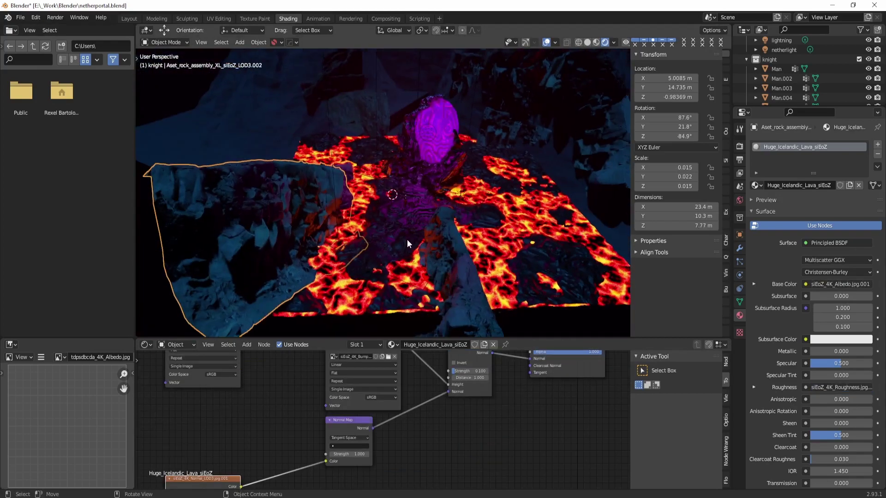